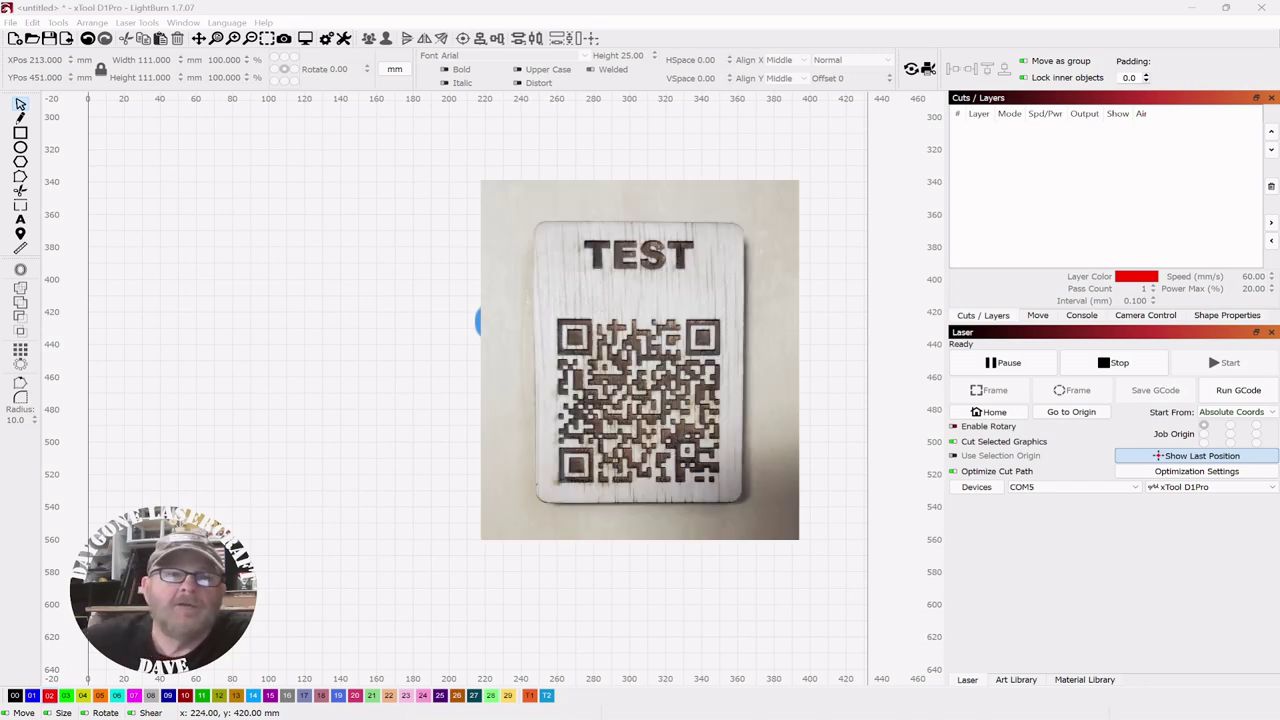
# Open the Tools menu of creation tools to find Create Bar Code.
pyautogui.click(60, 28)
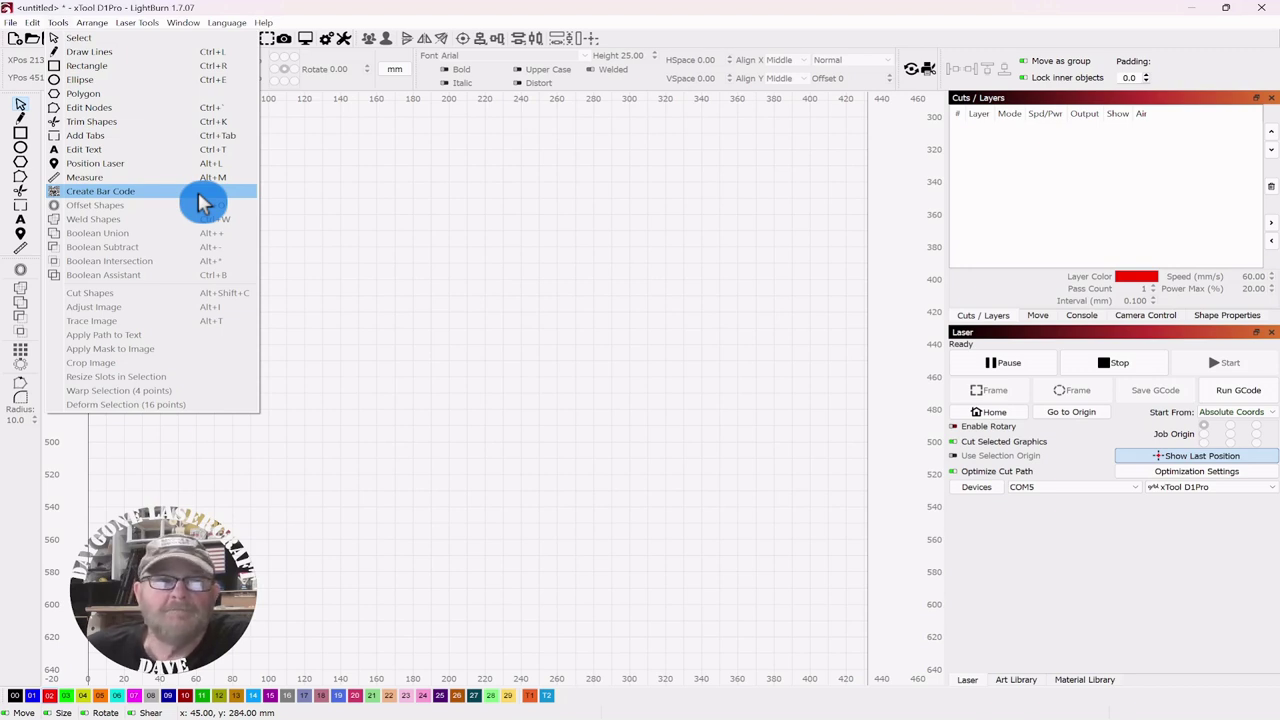
# Draw a new bar code on the empty canvas and move its settings window aside.
pyautogui.click(143, 200)
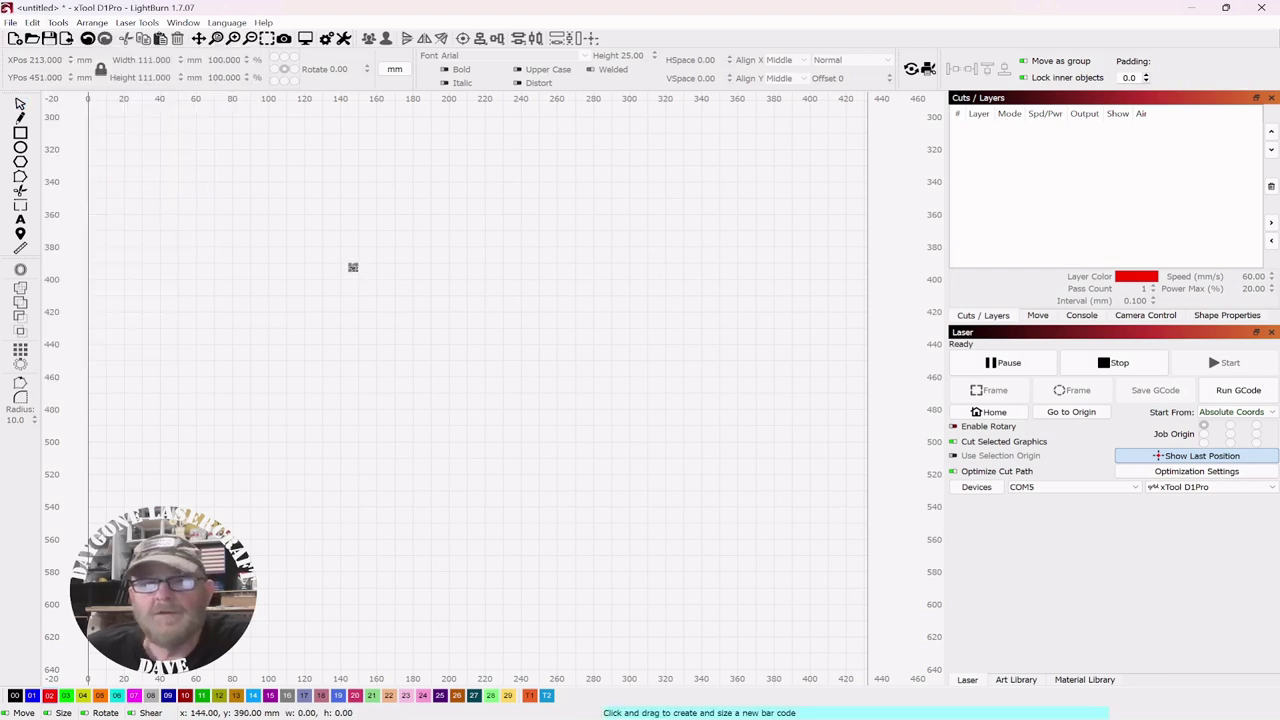
pyautogui.moveTo(345, 236); pyautogui.dragTo(514, 297)
pyautogui.moveTo(709, 231); pyautogui.dragTo(768, 190)
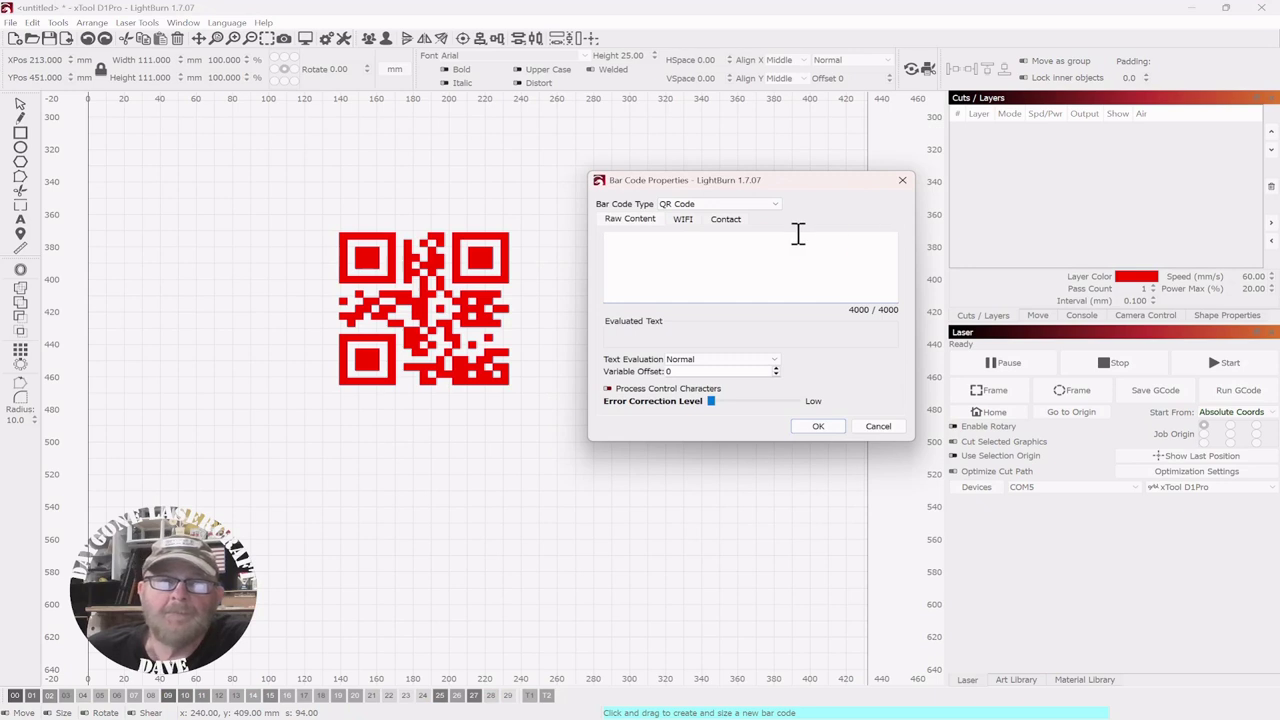
# Try QR Micro and QR Micro Rectangular as the bar code type, then settle on QR Code.
pyautogui.click(783, 222)
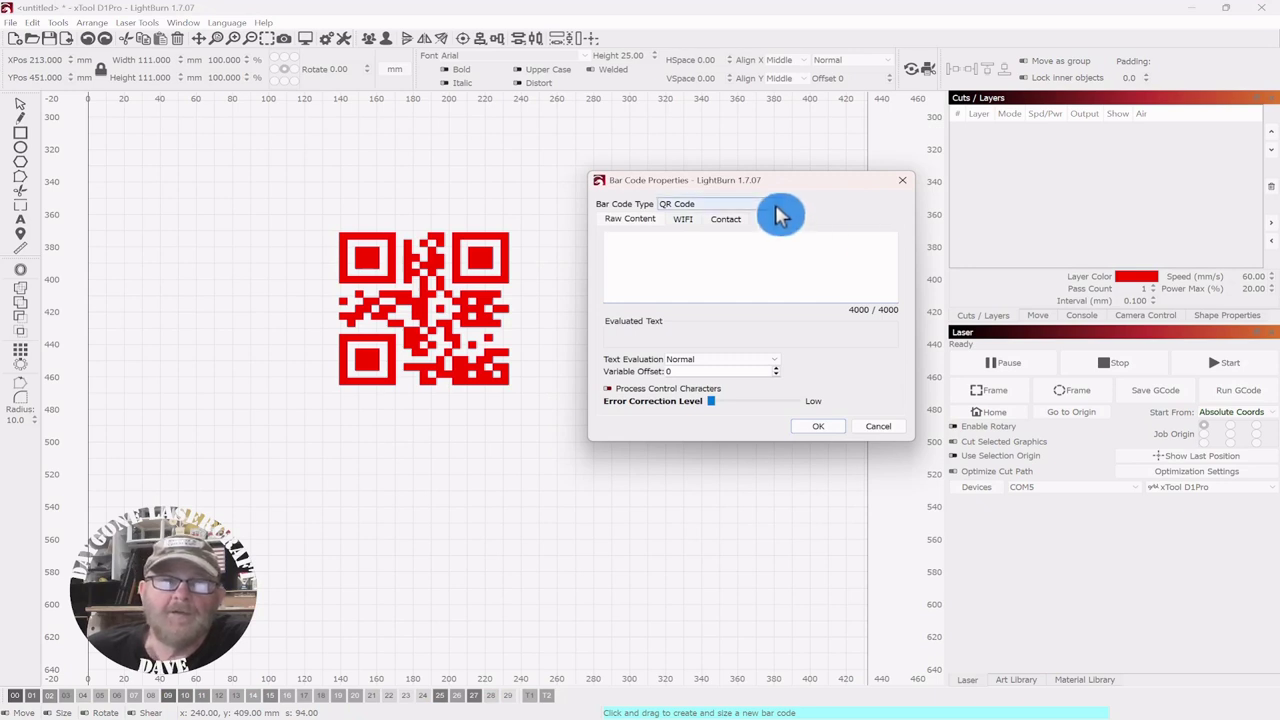
pyautogui.click(776, 209)
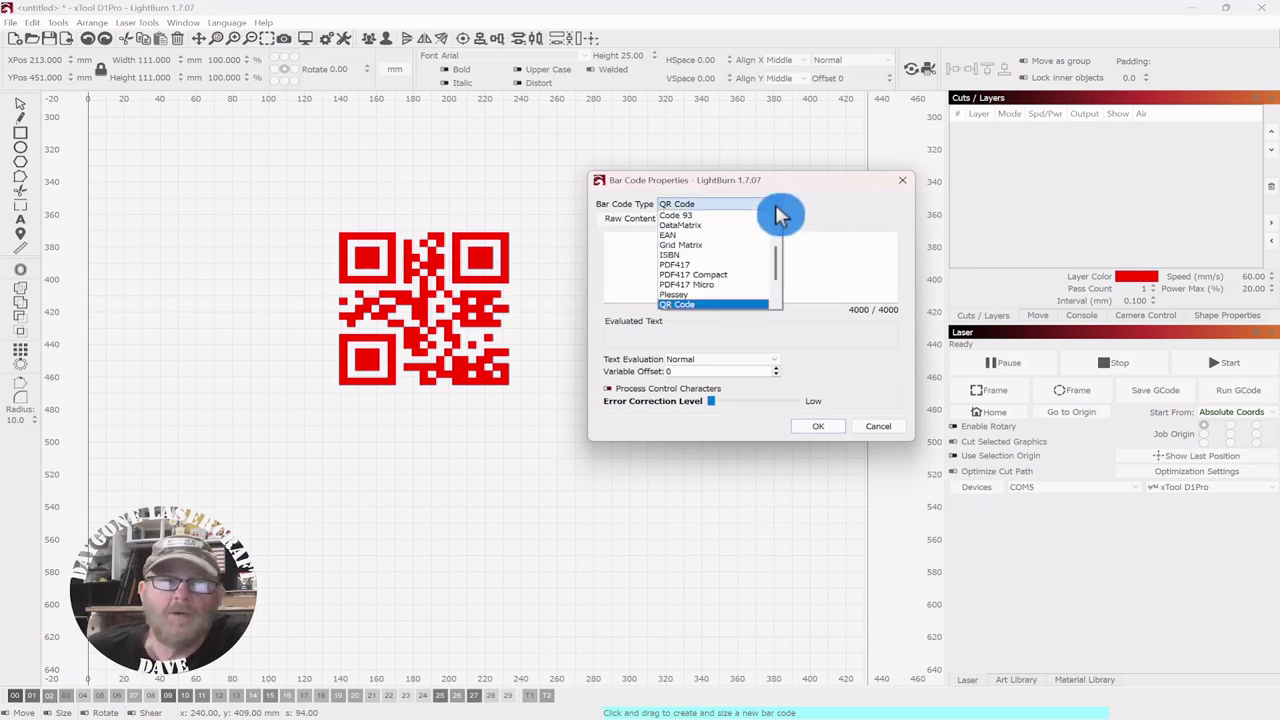
pyautogui.scroll(-2, 748, 277)
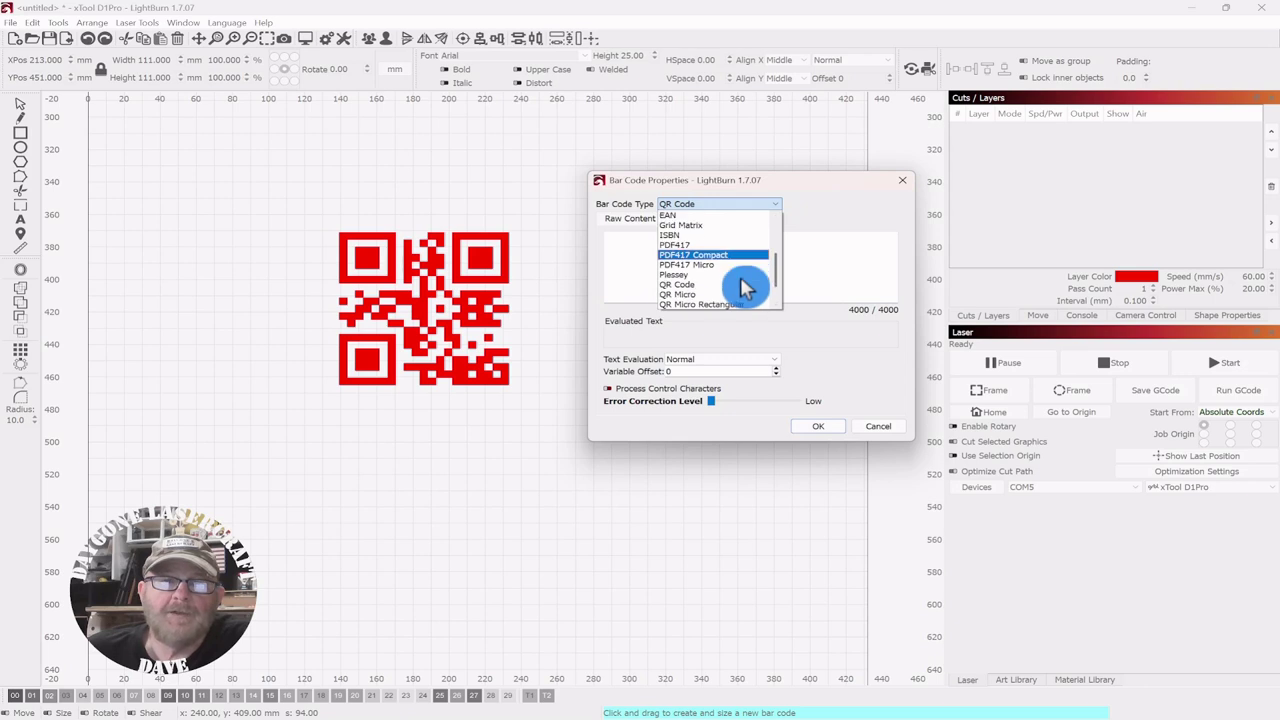
pyautogui.scroll(-1, 746, 287)
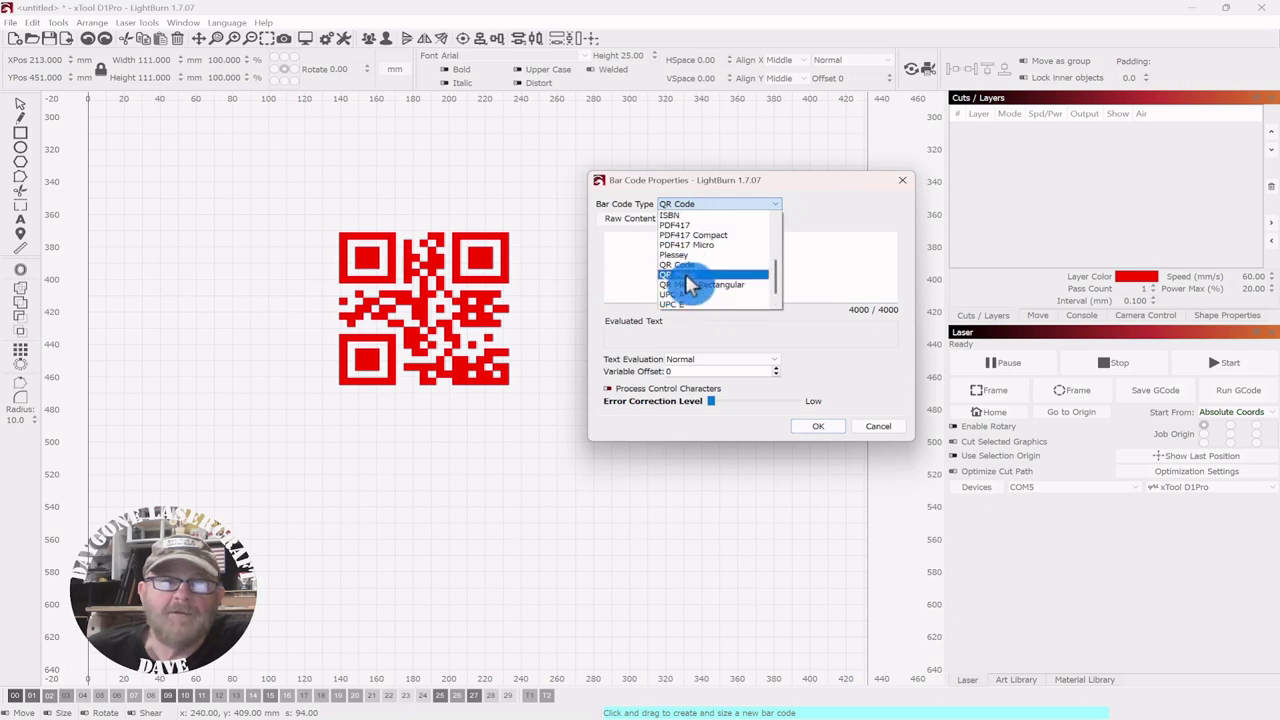
pyautogui.click(690, 275)
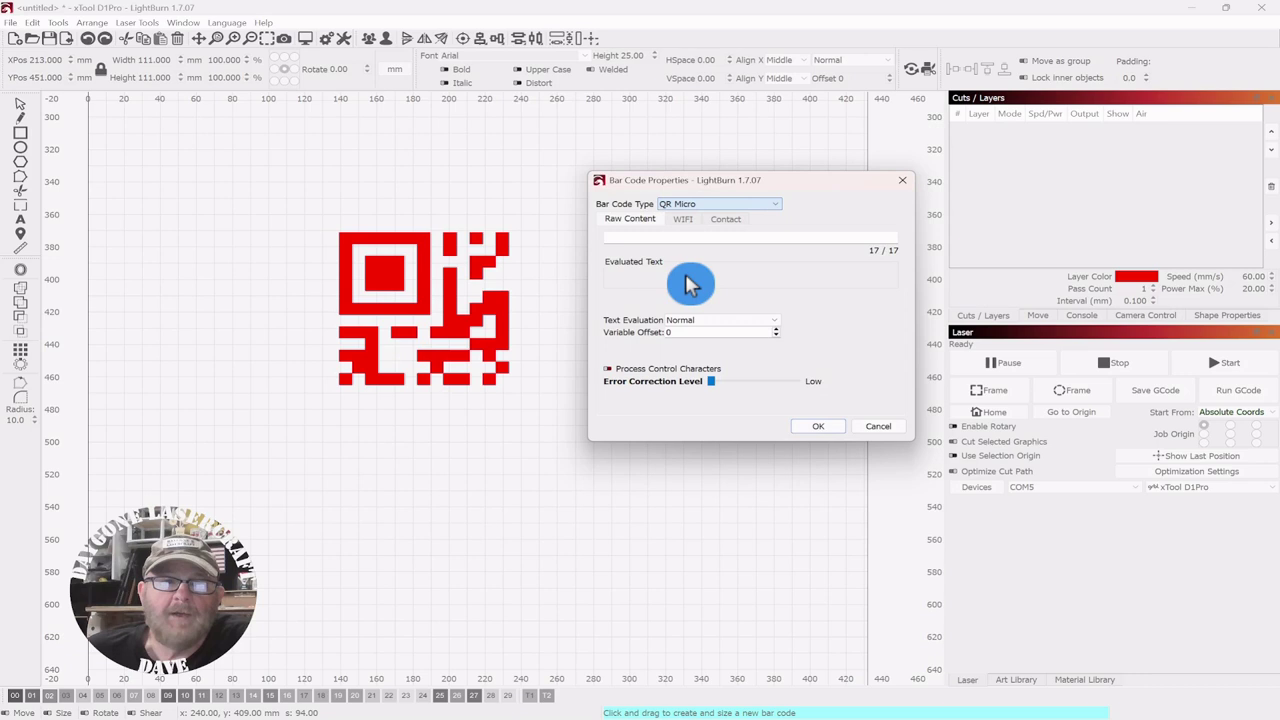
pyautogui.click(774, 207)
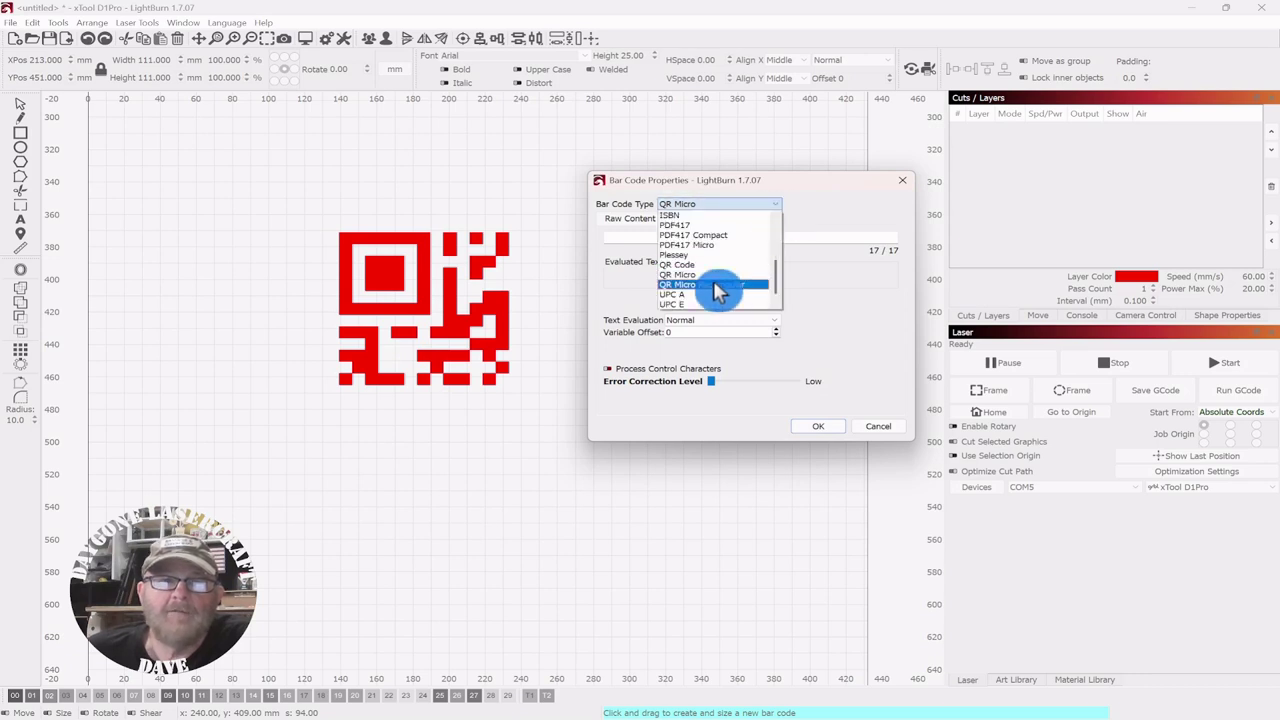
pyautogui.click(716, 285)
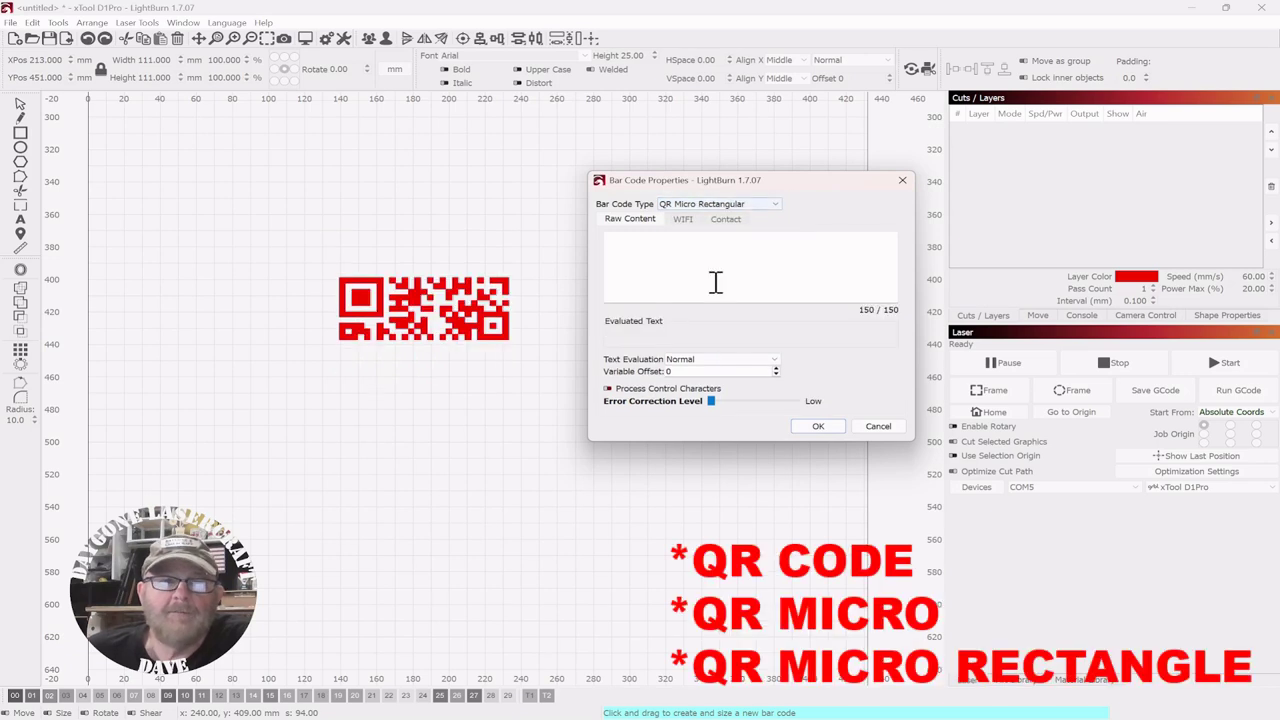
pyautogui.click(778, 215)
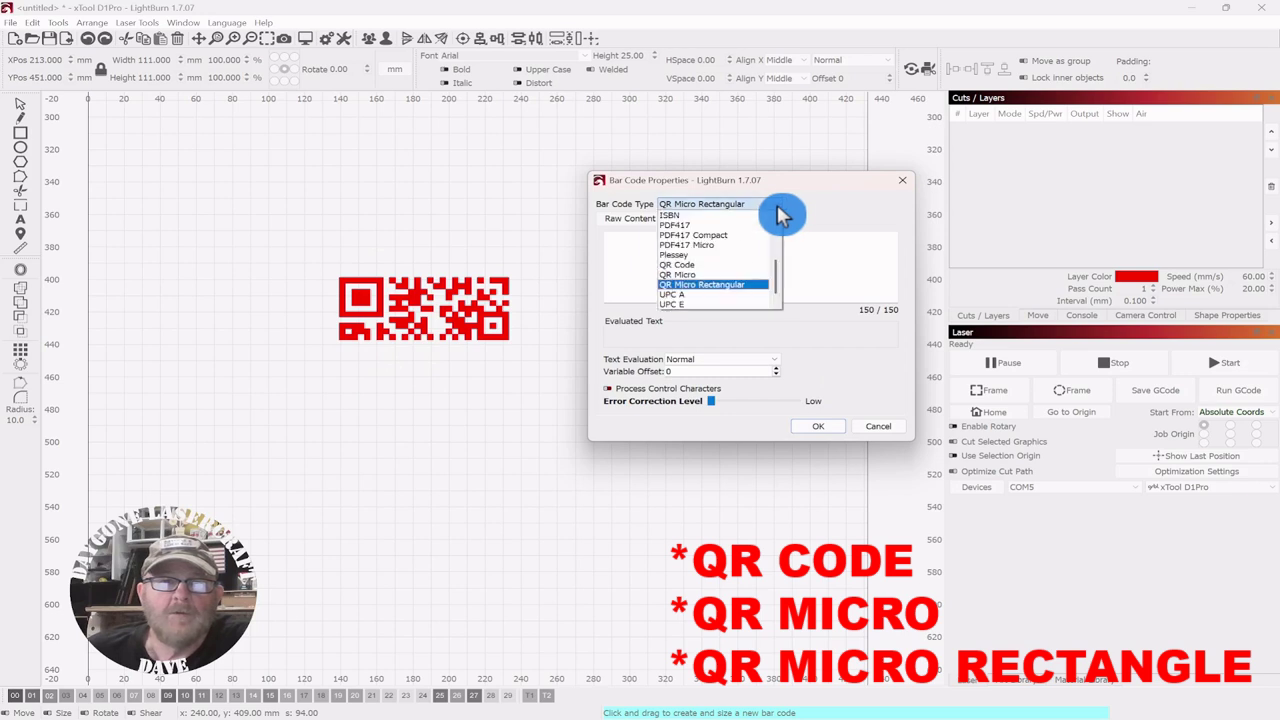
pyautogui.click(686, 265)
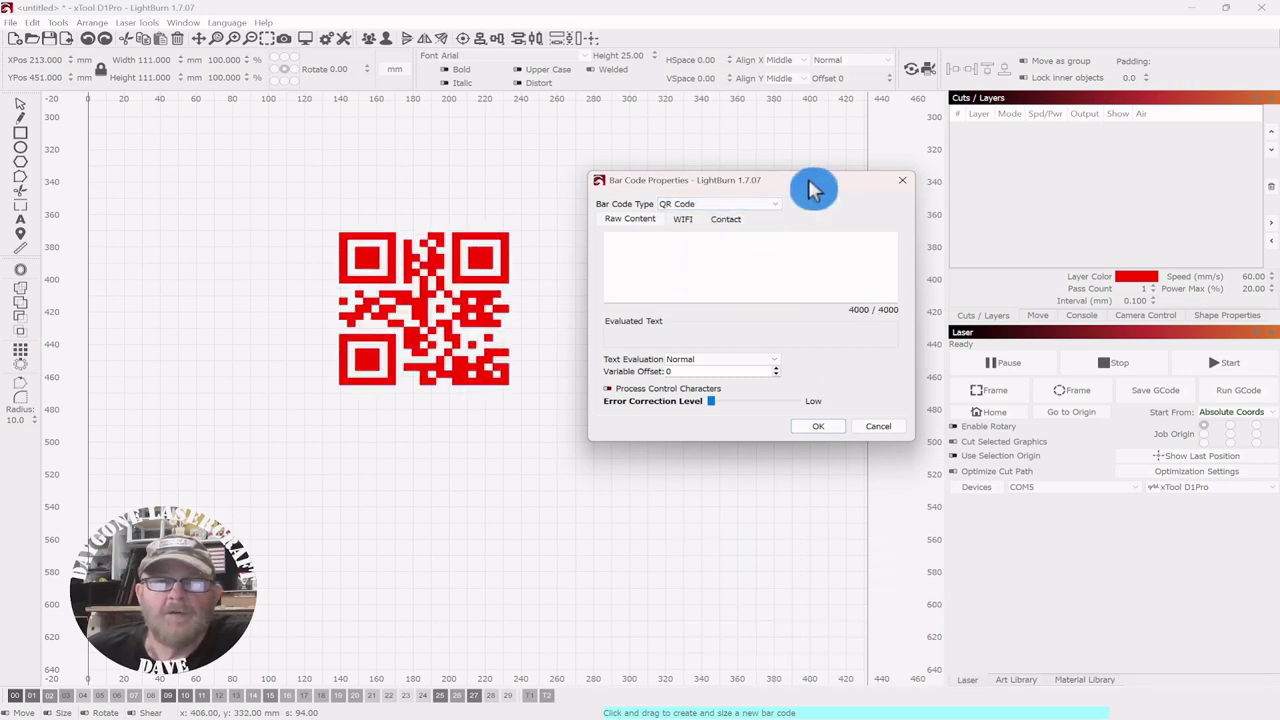
pyautogui.moveTo(812, 188); pyautogui.dragTo(838, 190)
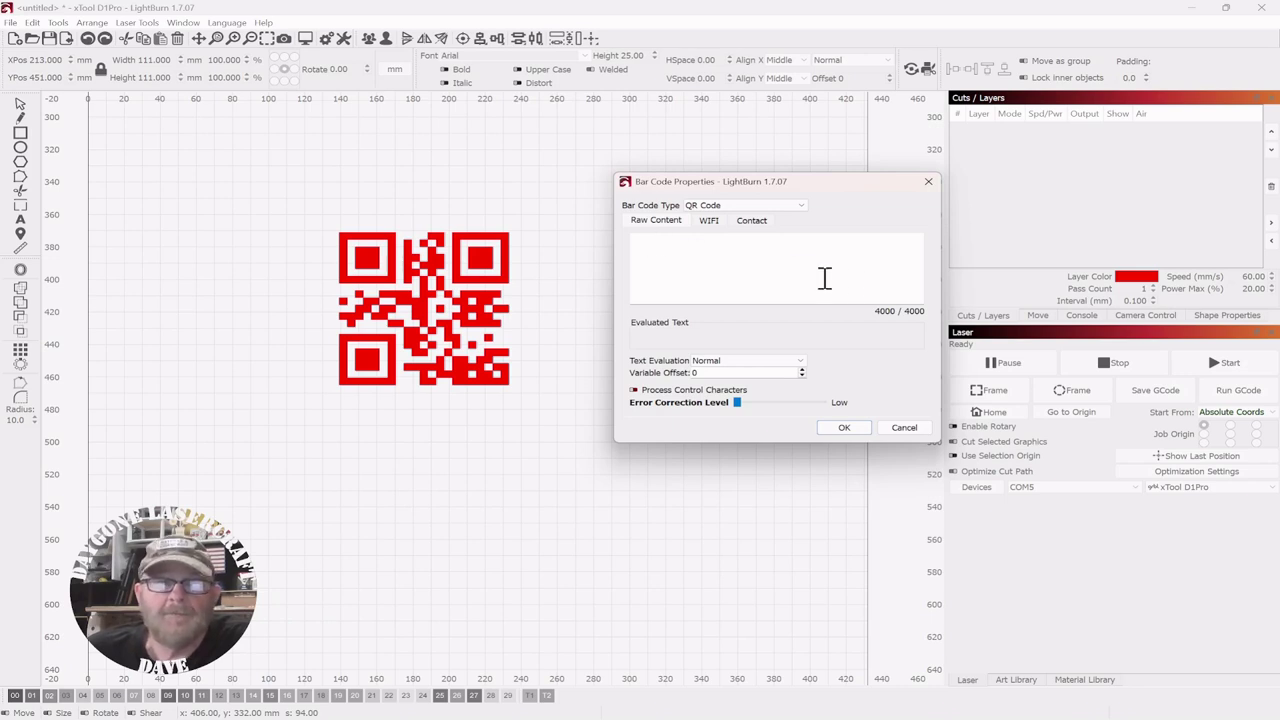
pyautogui.click(712, 224)
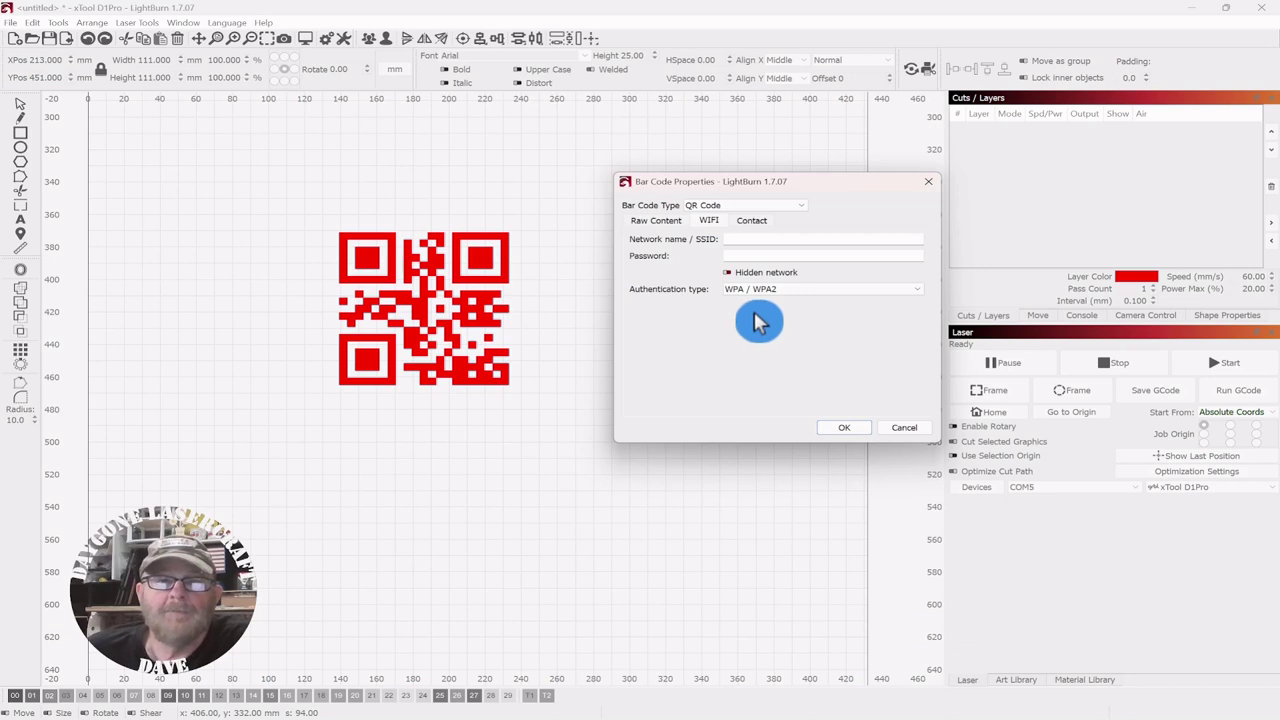
pyautogui.click(760, 224)
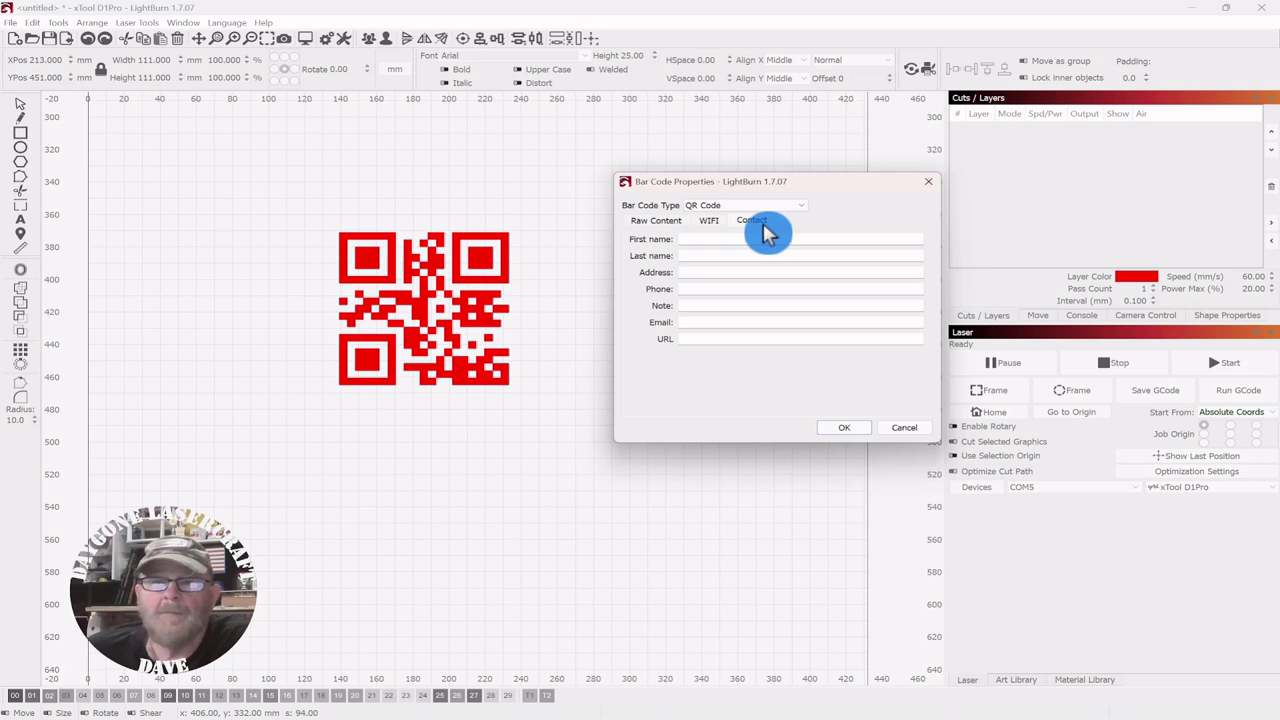
pyautogui.click(708, 222)
pyautogui.click(740, 222)
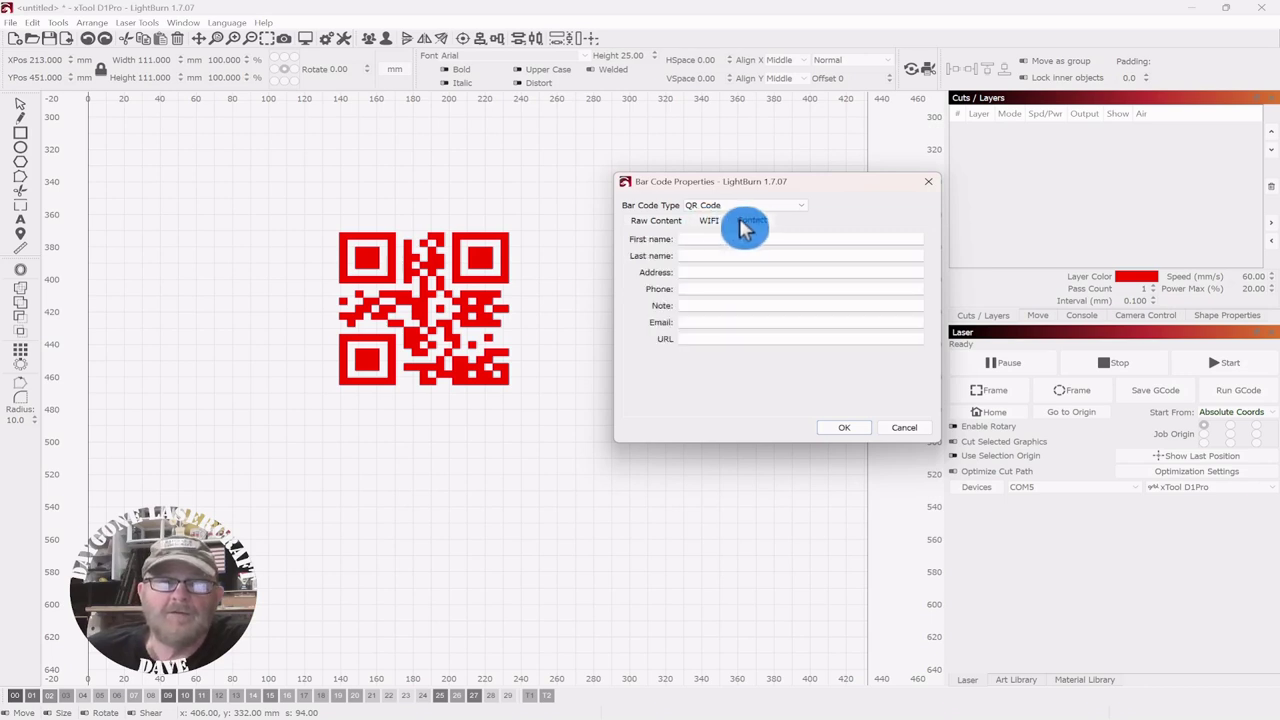
pyautogui.click(718, 226)
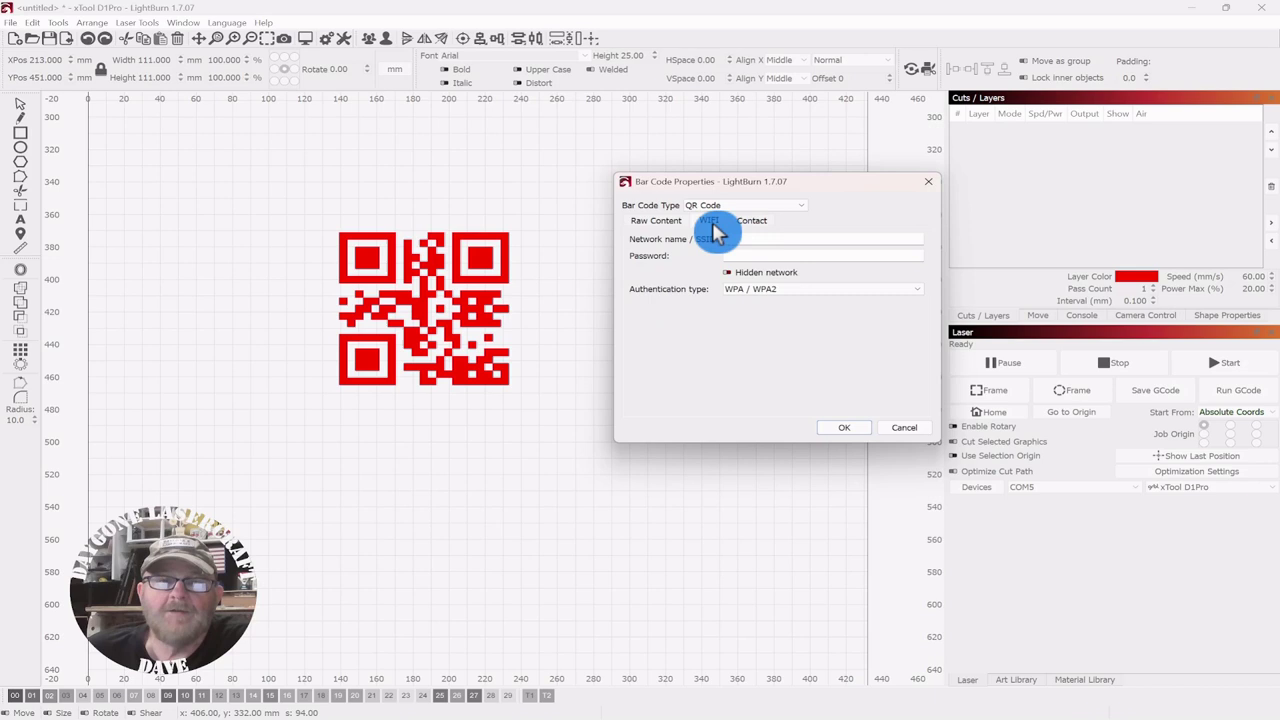
pyautogui.click(668, 226)
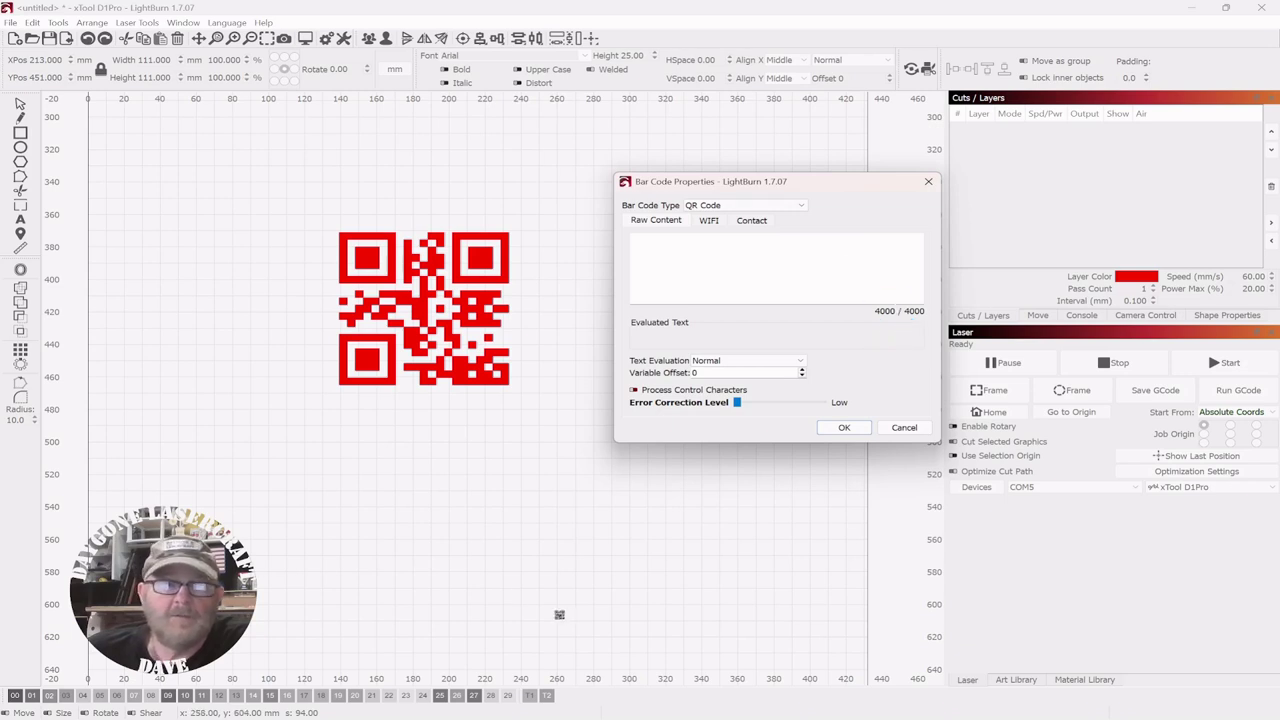
pyautogui.moveTo(556, 714)
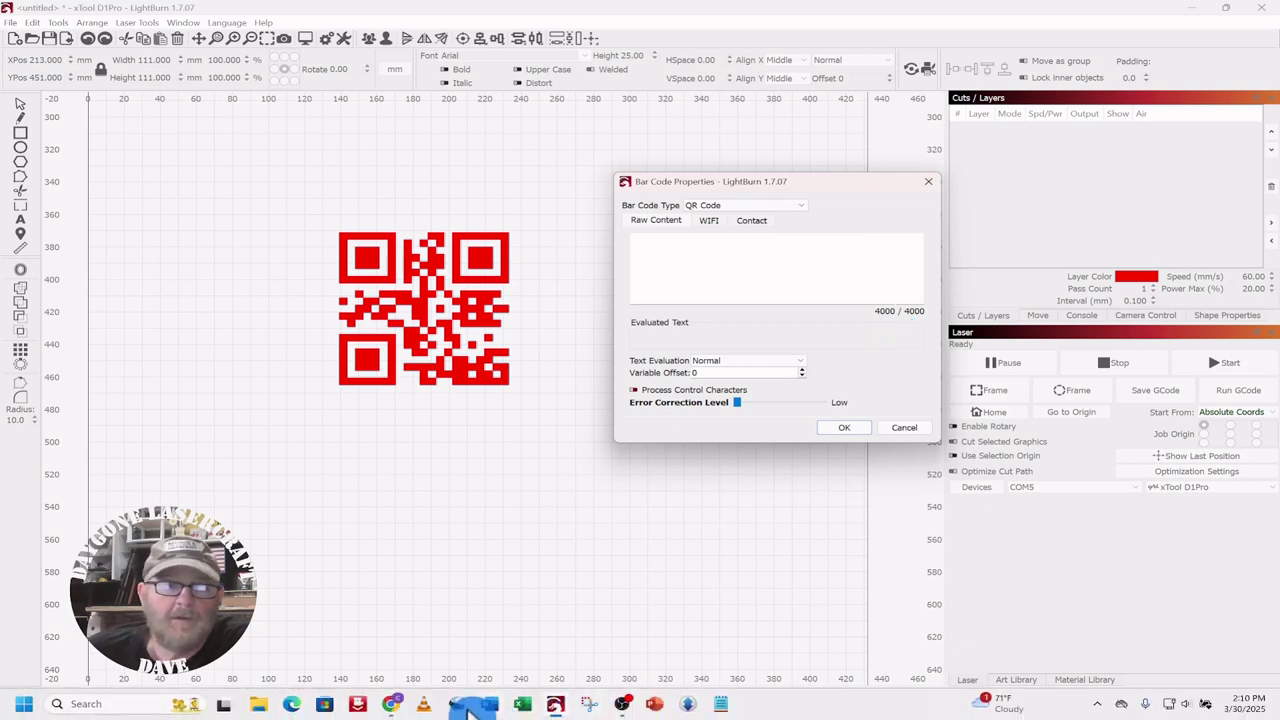
# Copy the Create Bar Code documentation page's URL from Chrome, then close Chrome.
pyautogui.click(395, 708)
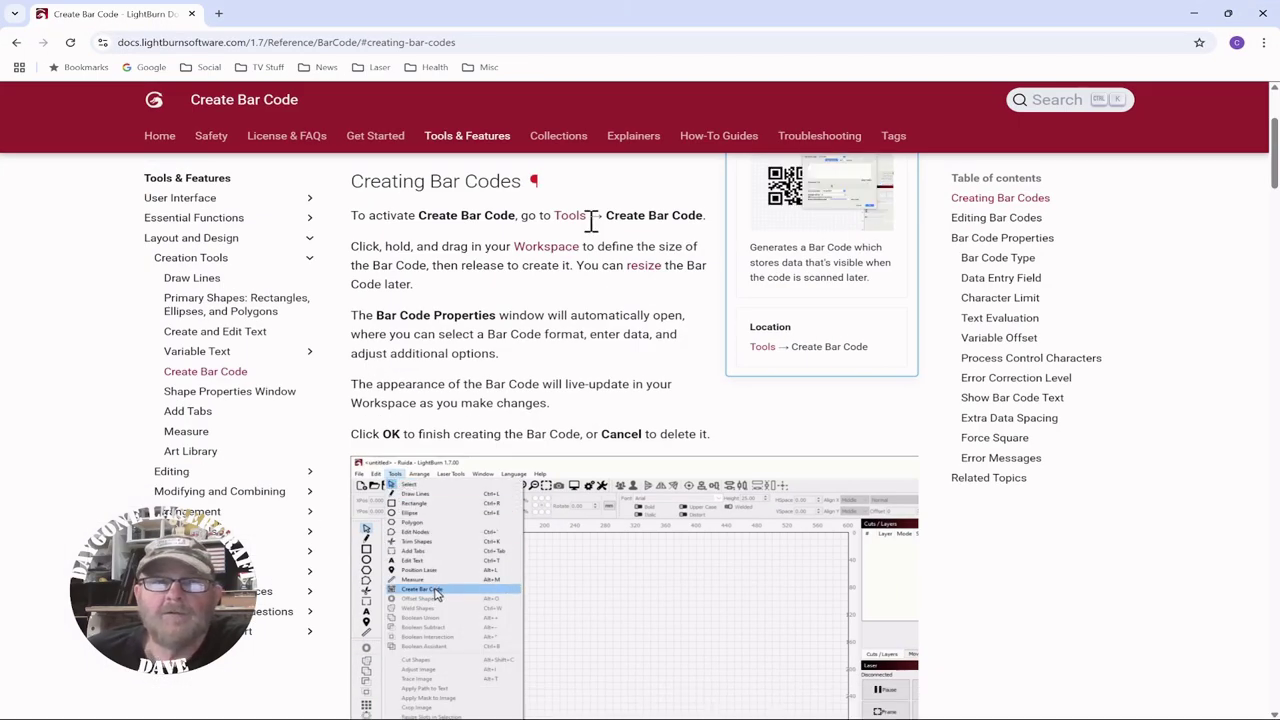
pyautogui.moveTo(456, 42); pyautogui.dragTo(104, 32)
pyautogui.hotkey('ctrl', 'c')
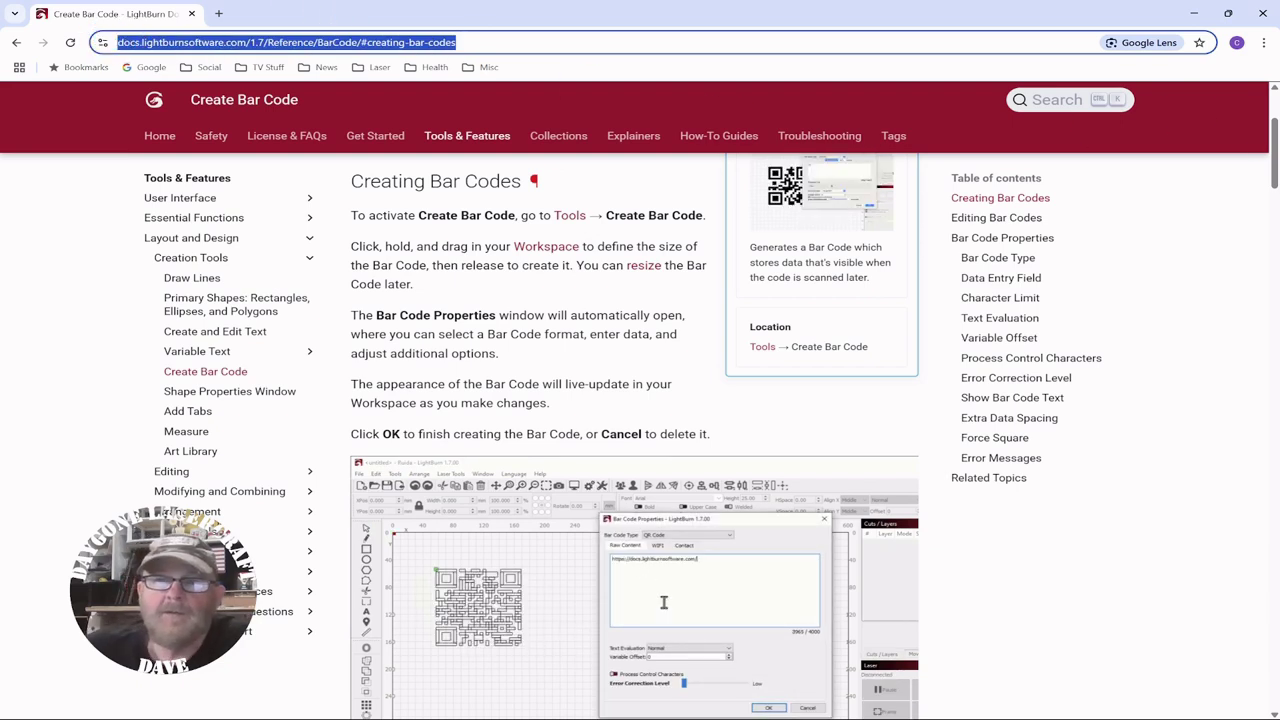
pyautogui.click(1262, 13)
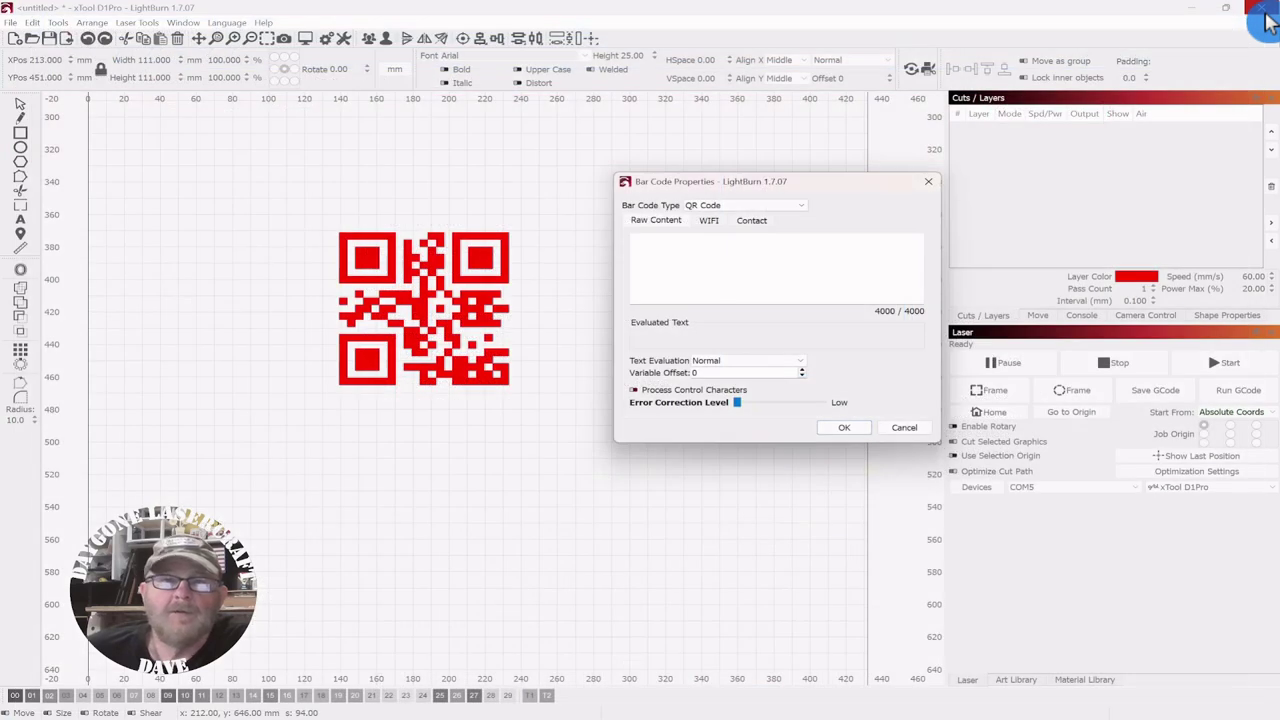
# Paste the documentation URL as QR content, confirm, and drag the 94 mm QR code to X 487, Y 440.
pyautogui.rightClick(647, 250)
pyautogui.click(677, 313)
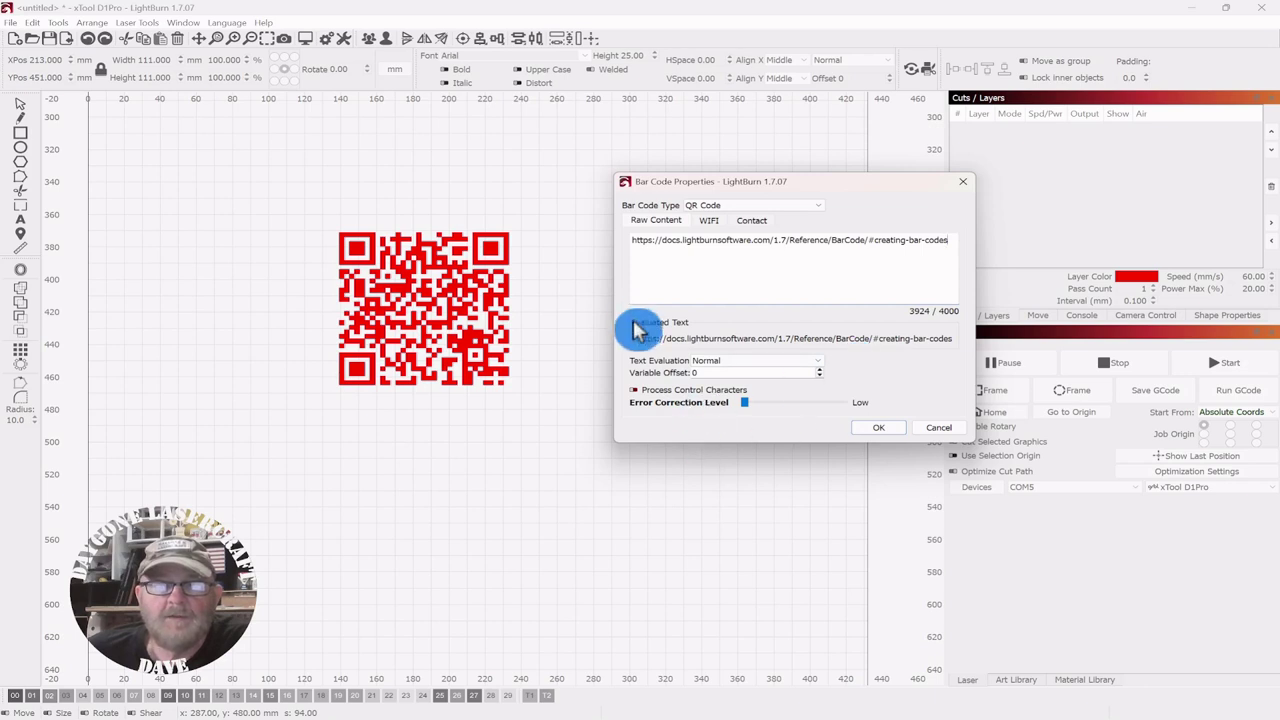
pyautogui.click(880, 432)
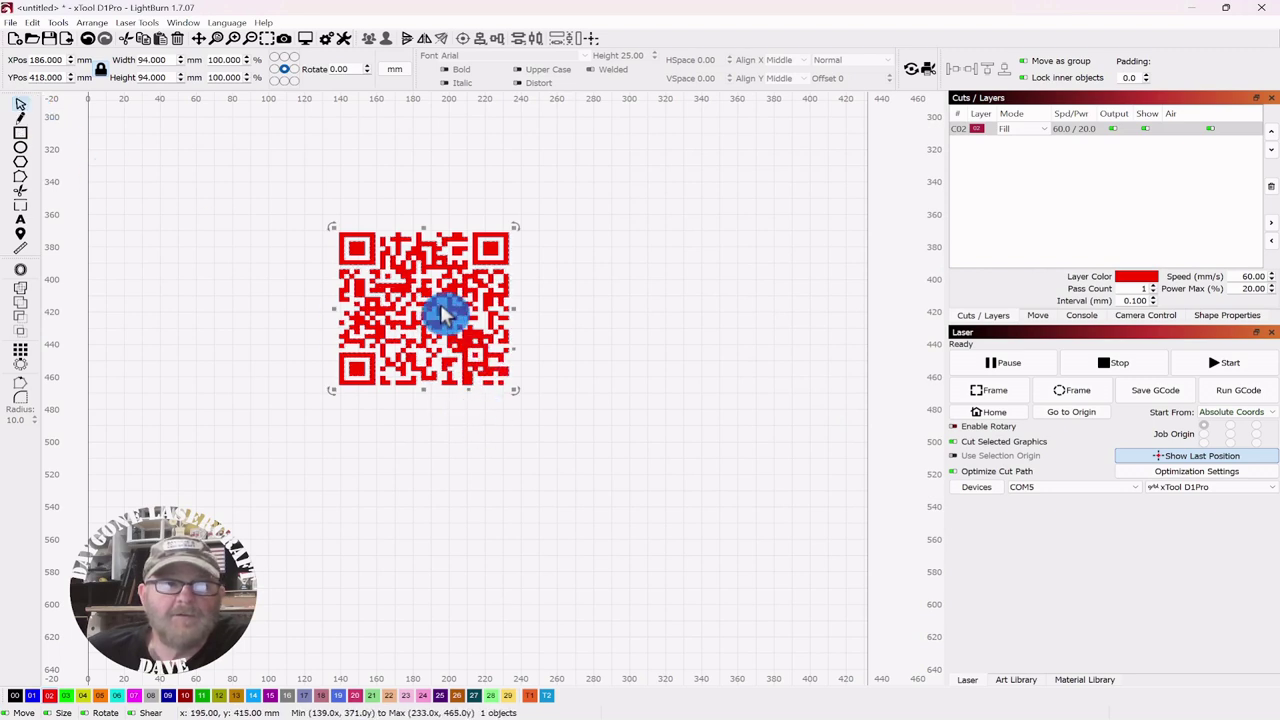
pyautogui.moveTo(424, 314); pyautogui.dragTo(951, 351)
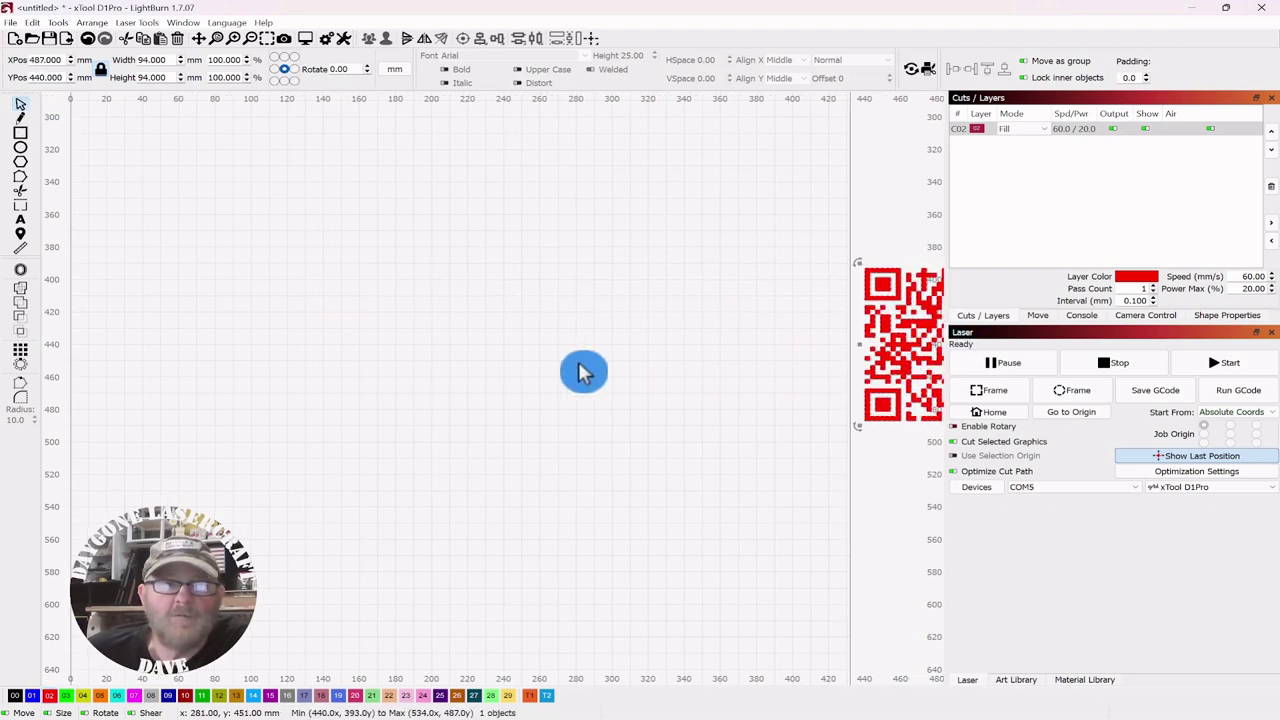
pyautogui.scroll(-2, 523, 346)
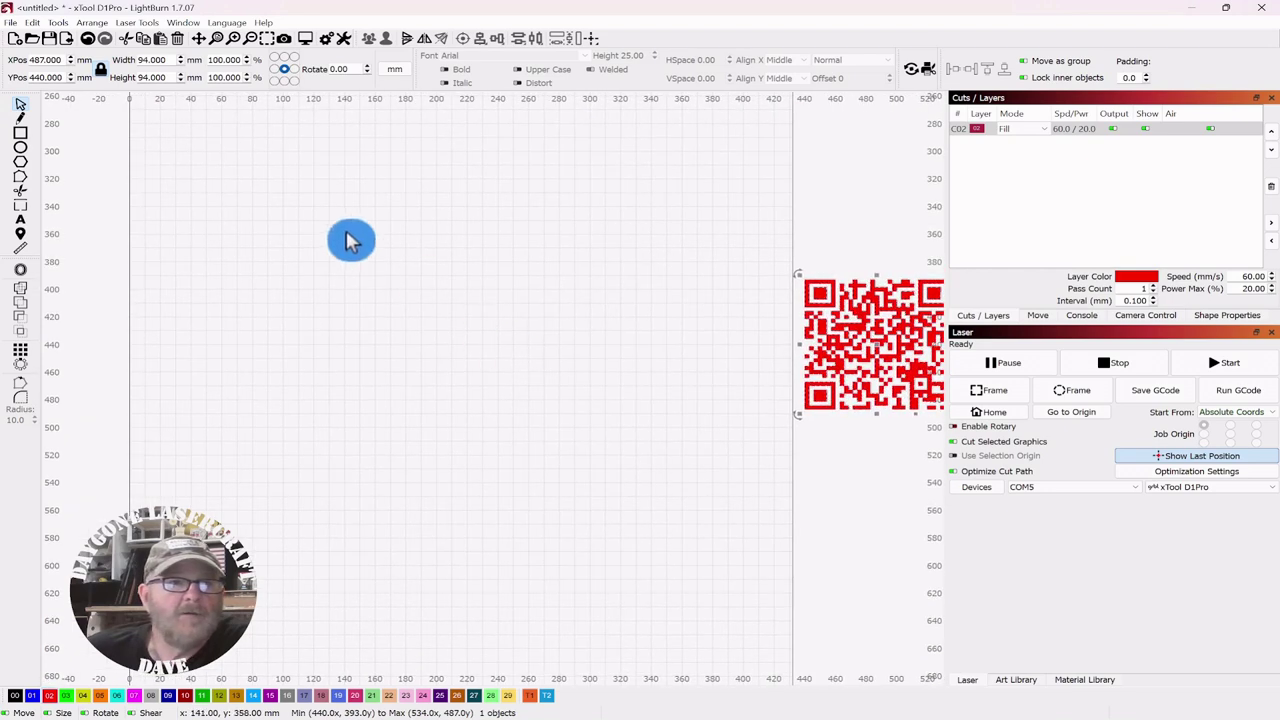
# Draw a second, trial bar code on the canvas with the Create Bar Code tool.
pyautogui.click(60, 23)
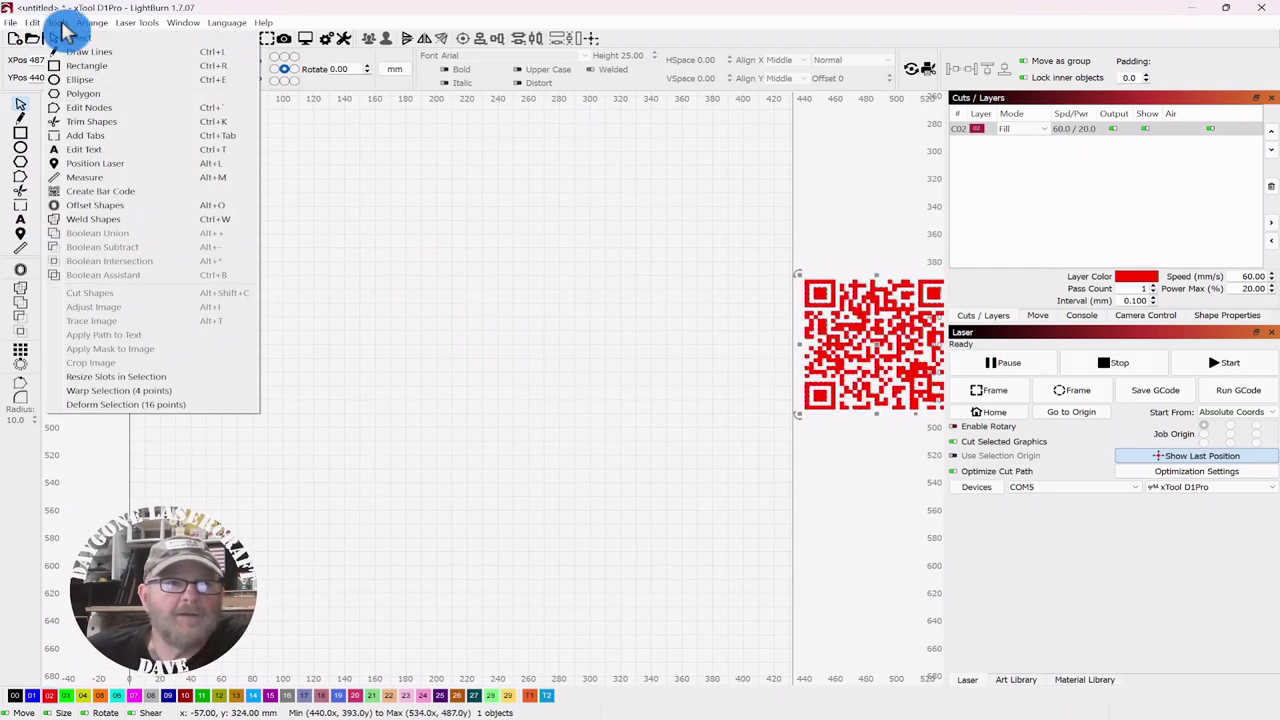
pyautogui.click(102, 192)
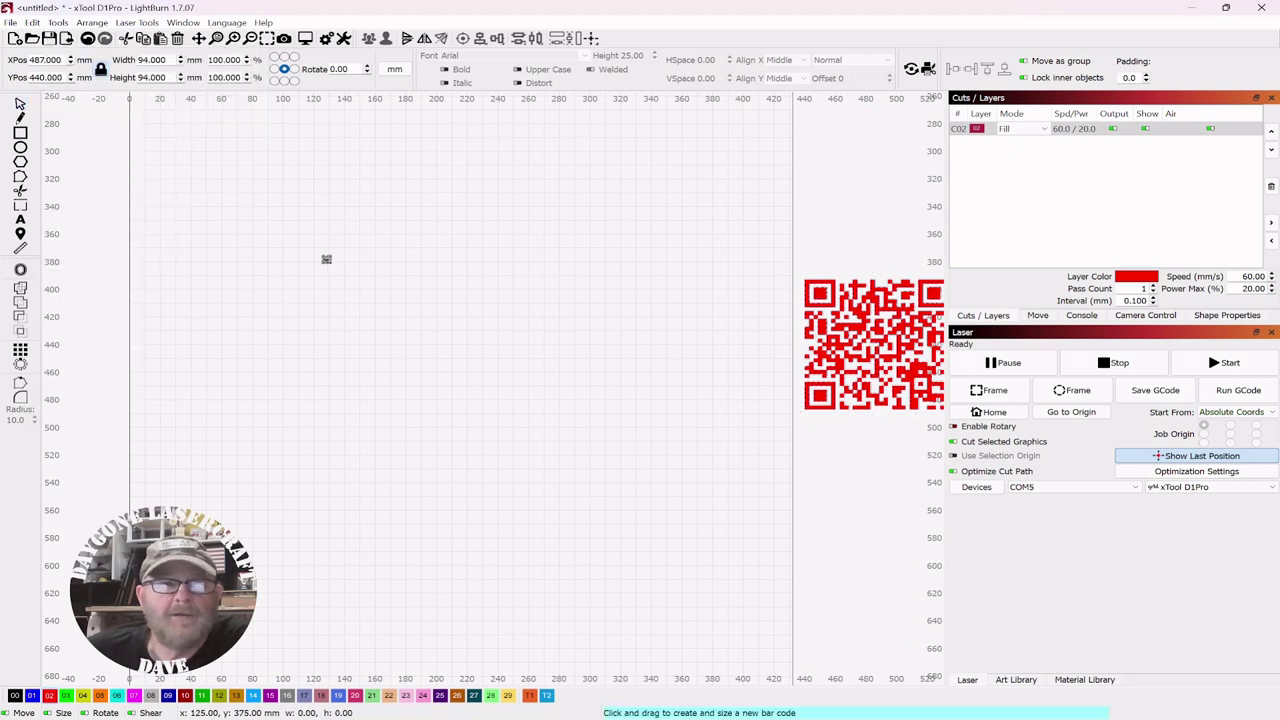
pyautogui.moveTo(325, 246); pyautogui.dragTo(463, 358)
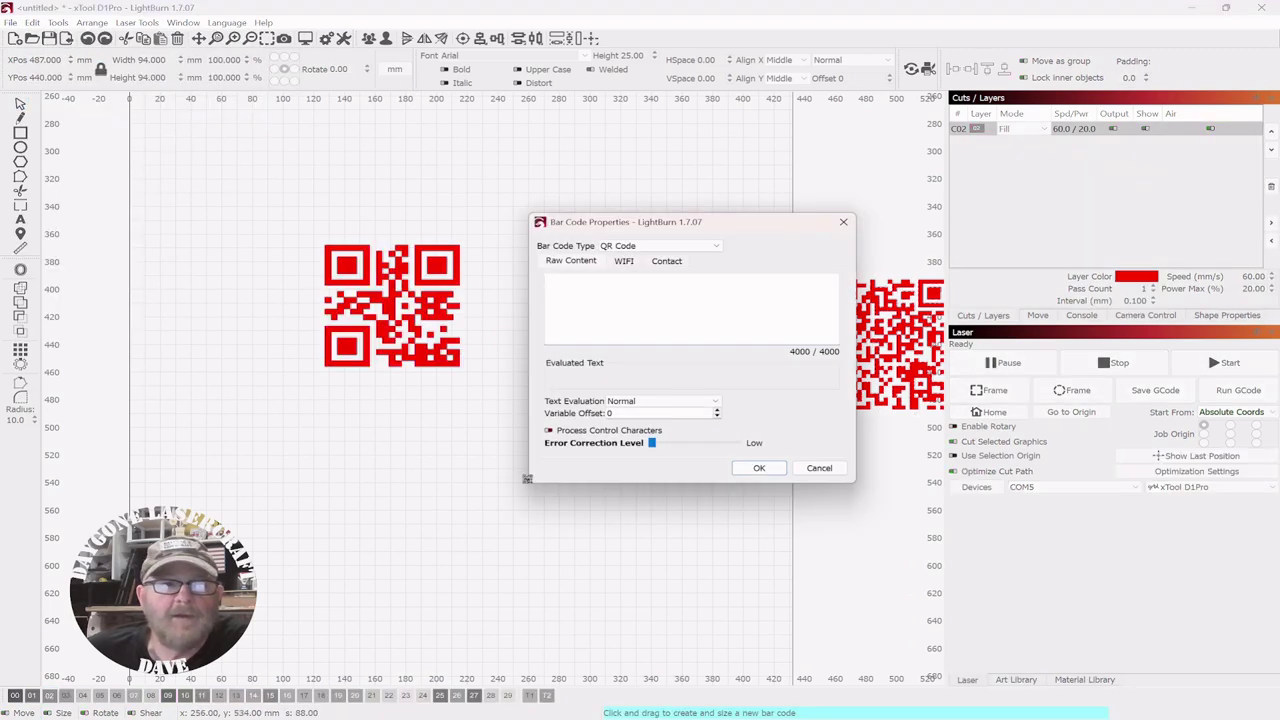
pyautogui.moveTo(738, 222); pyautogui.dragTo(826, 234)
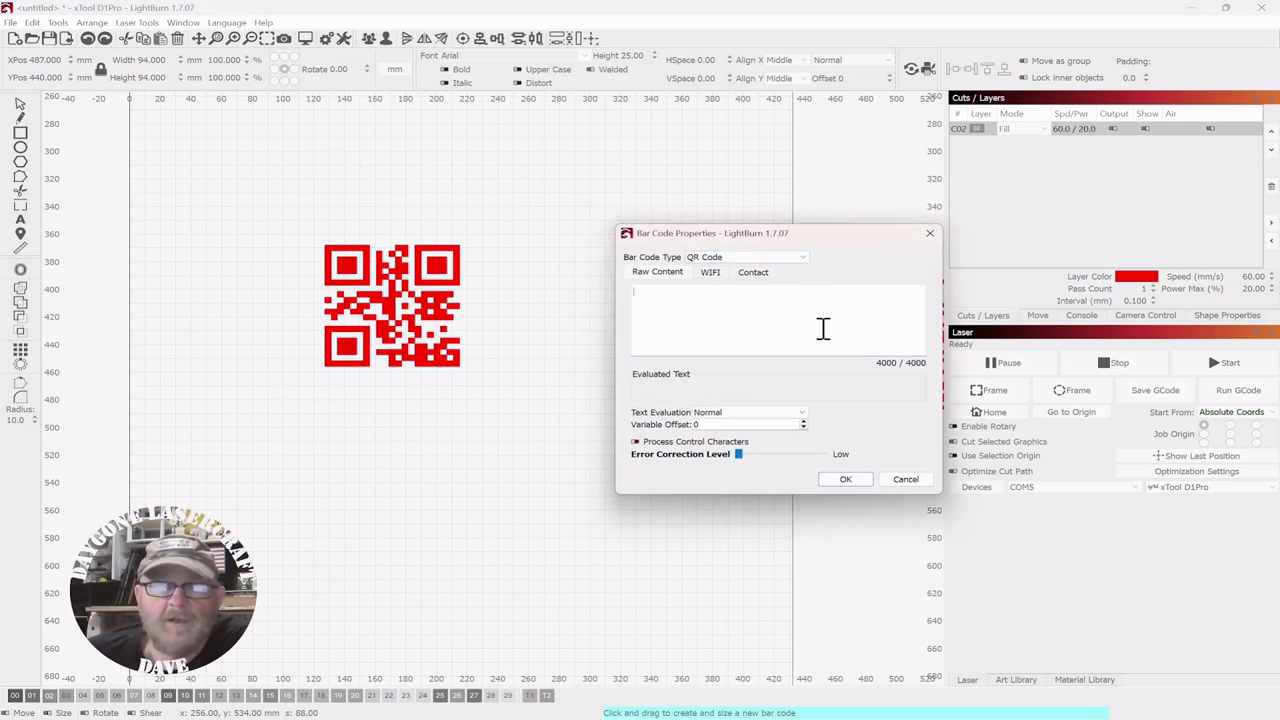
# Set the trial bar code type to Code 128, then change it to UPC A.
pyautogui.click(803, 257)
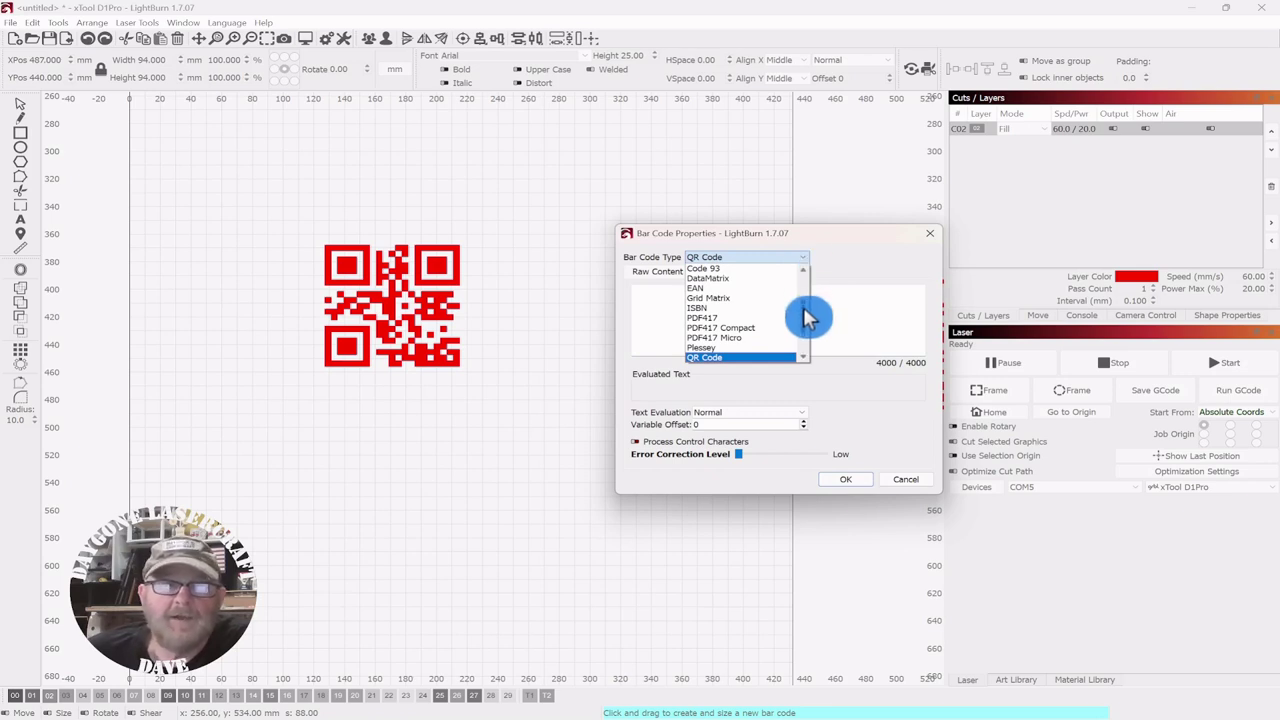
pyautogui.moveTo(806, 314); pyautogui.dragTo(806, 294)
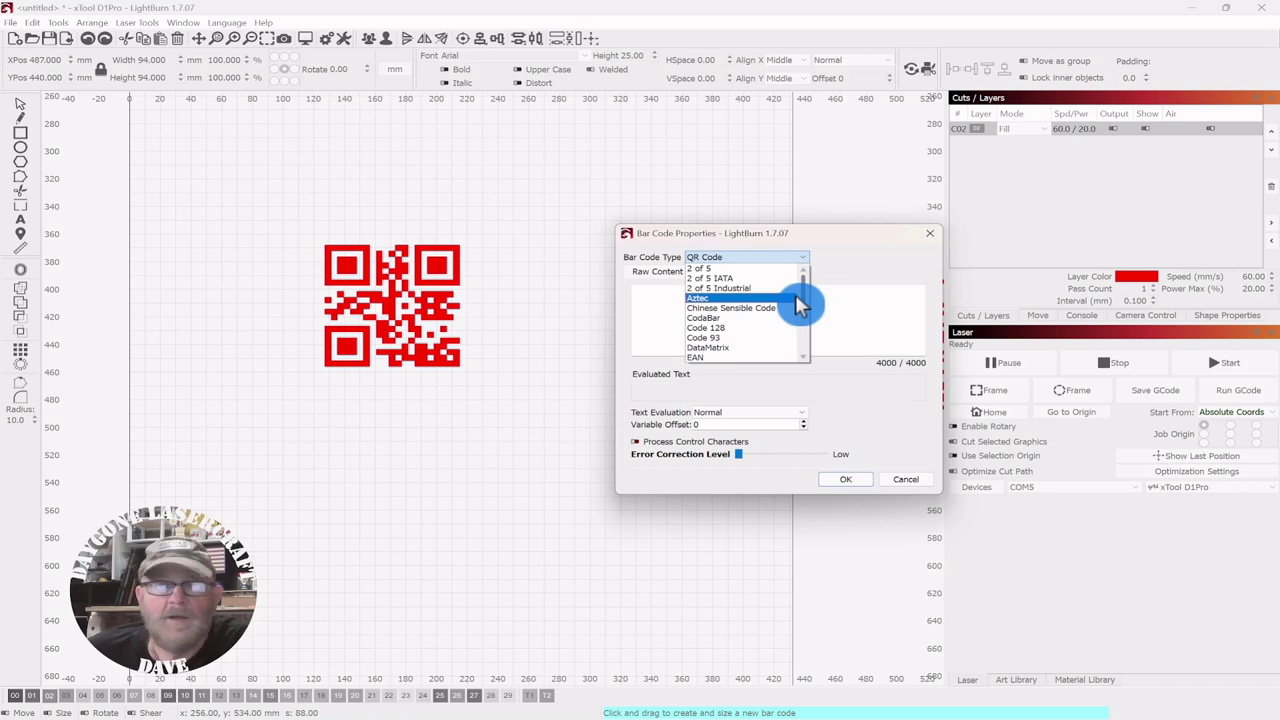
pyautogui.click(712, 330)
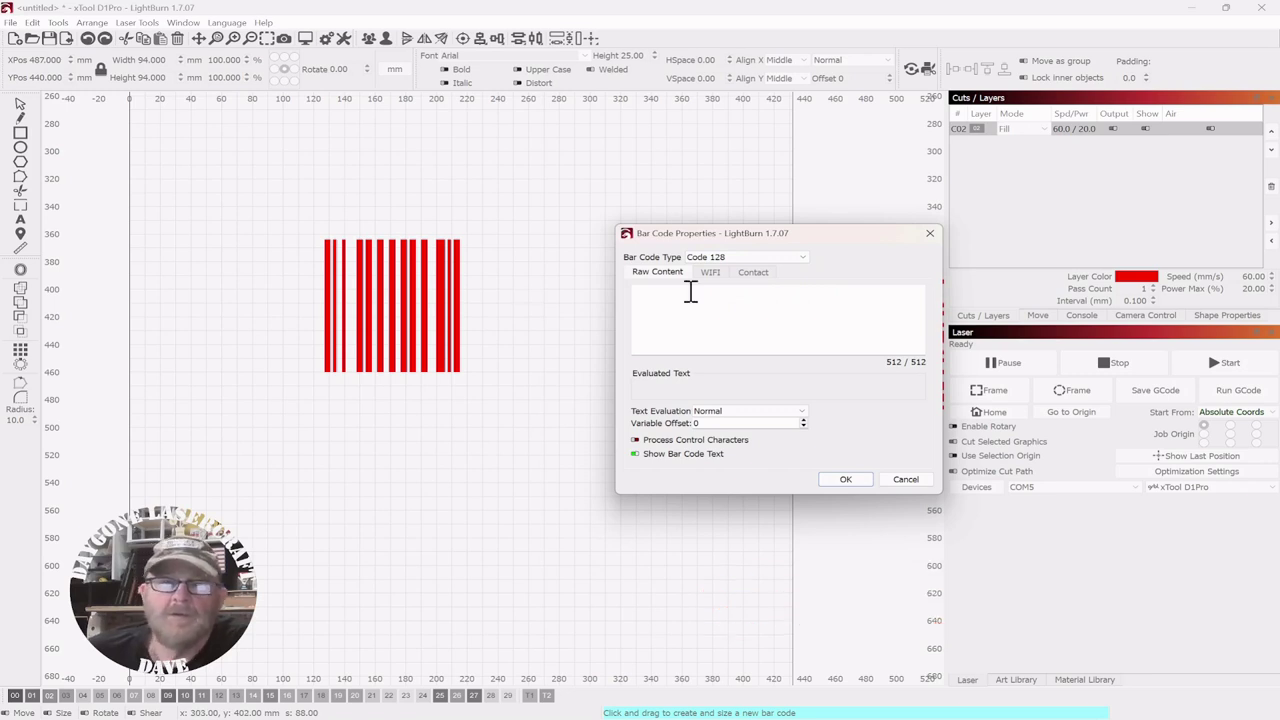
pyautogui.click(808, 264)
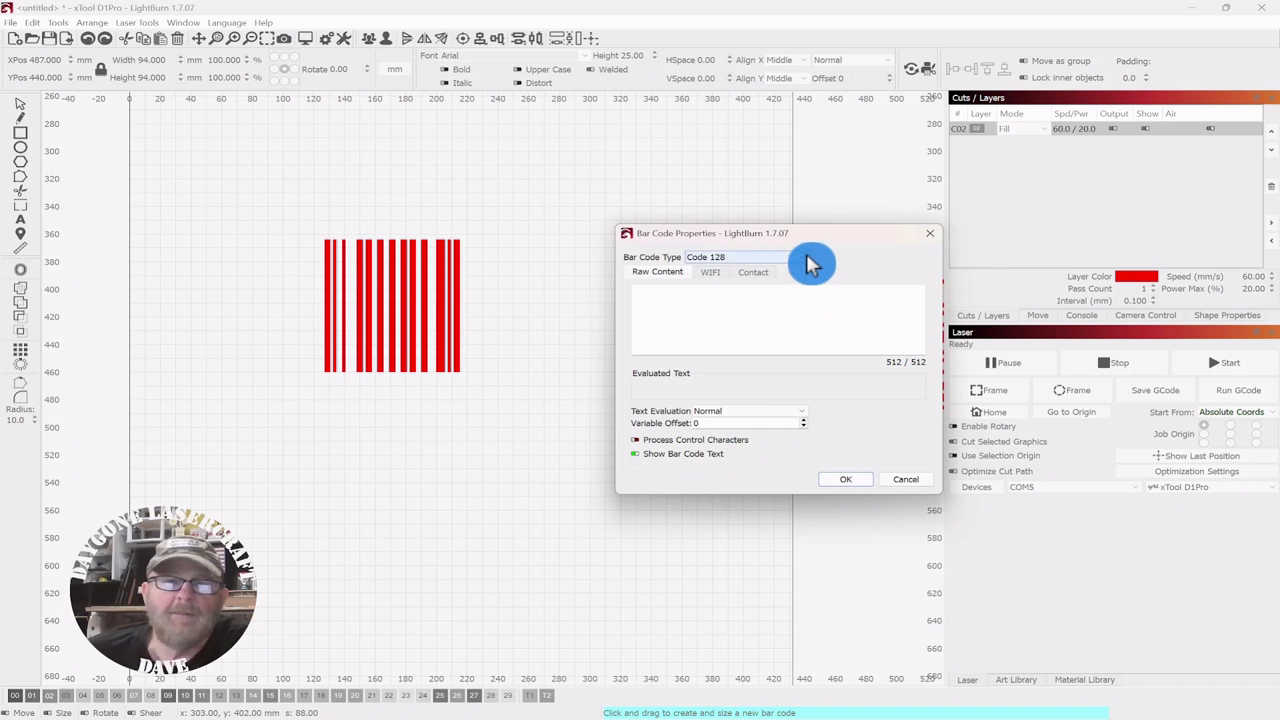
pyautogui.click(810, 264)
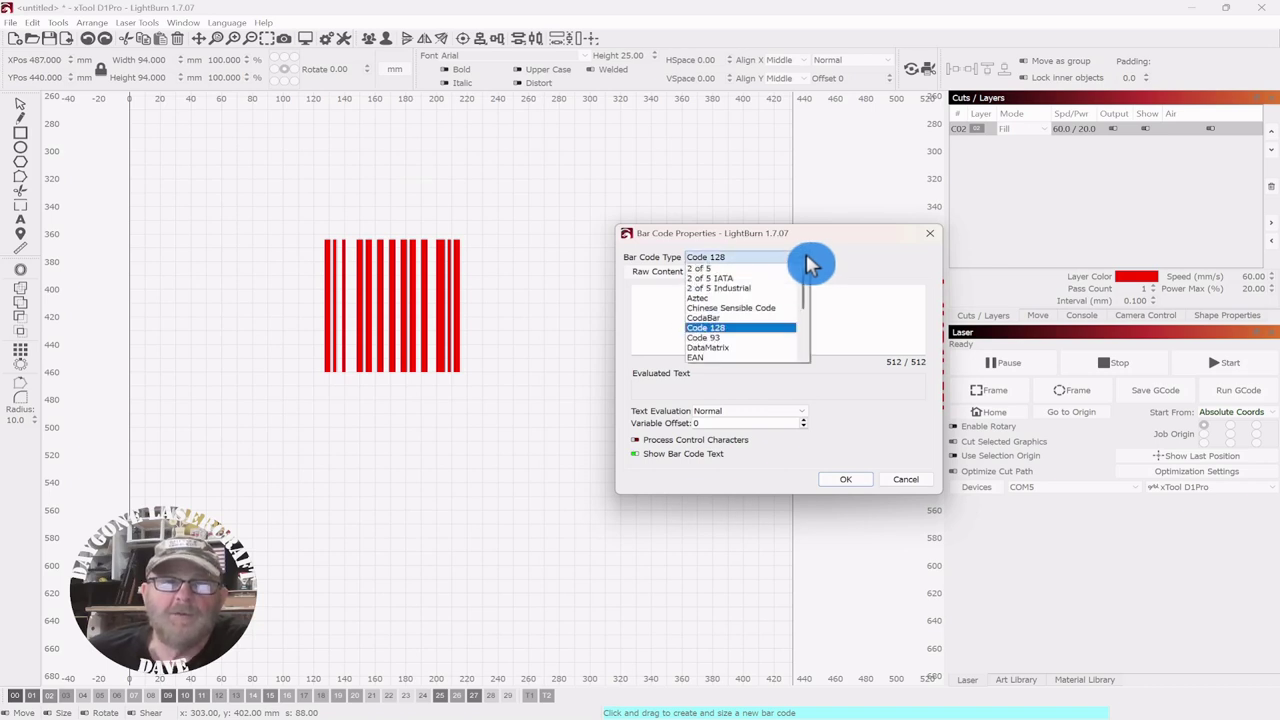
pyautogui.scroll(-4, 745, 335)
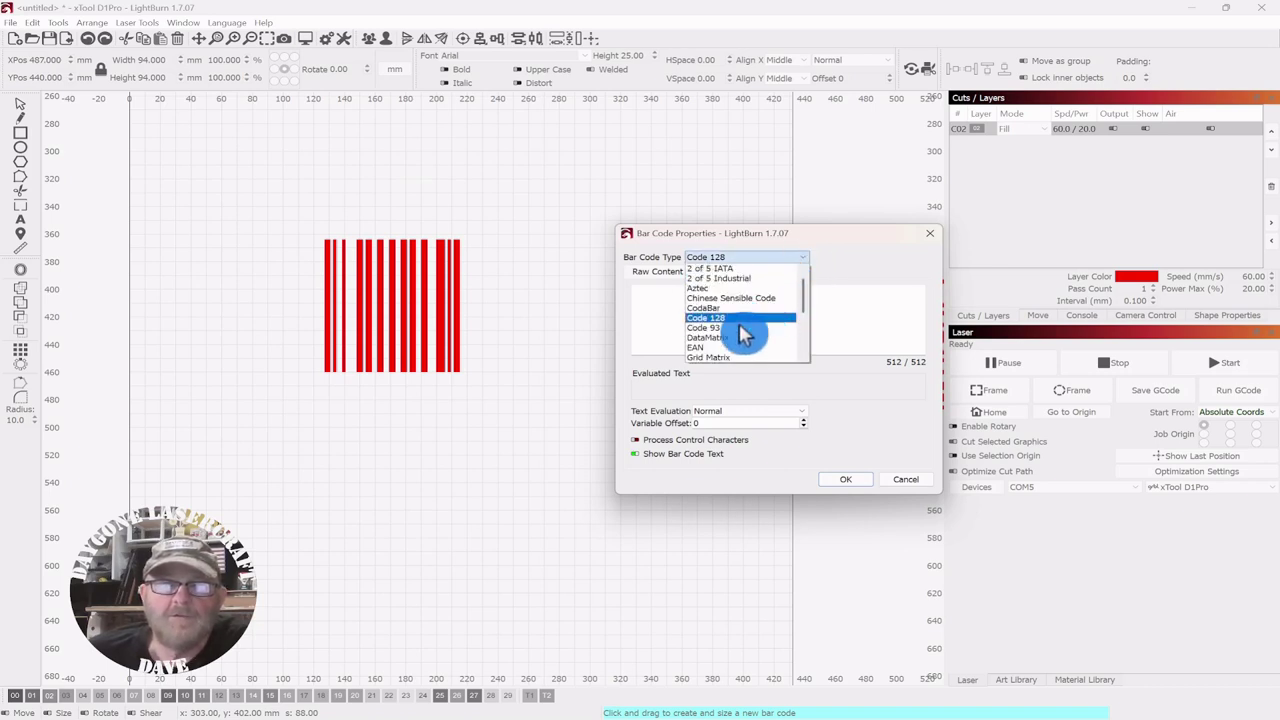
pyautogui.scroll(-1, 757, 323)
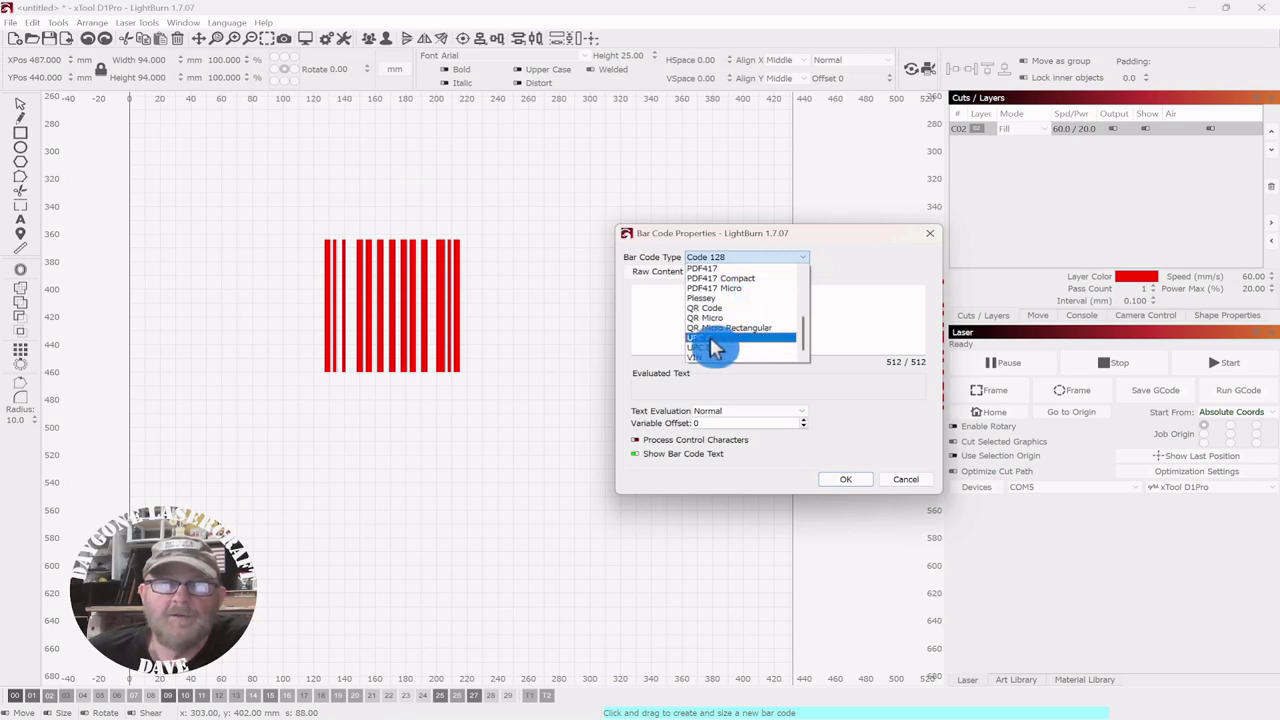
pyautogui.click(714, 340)
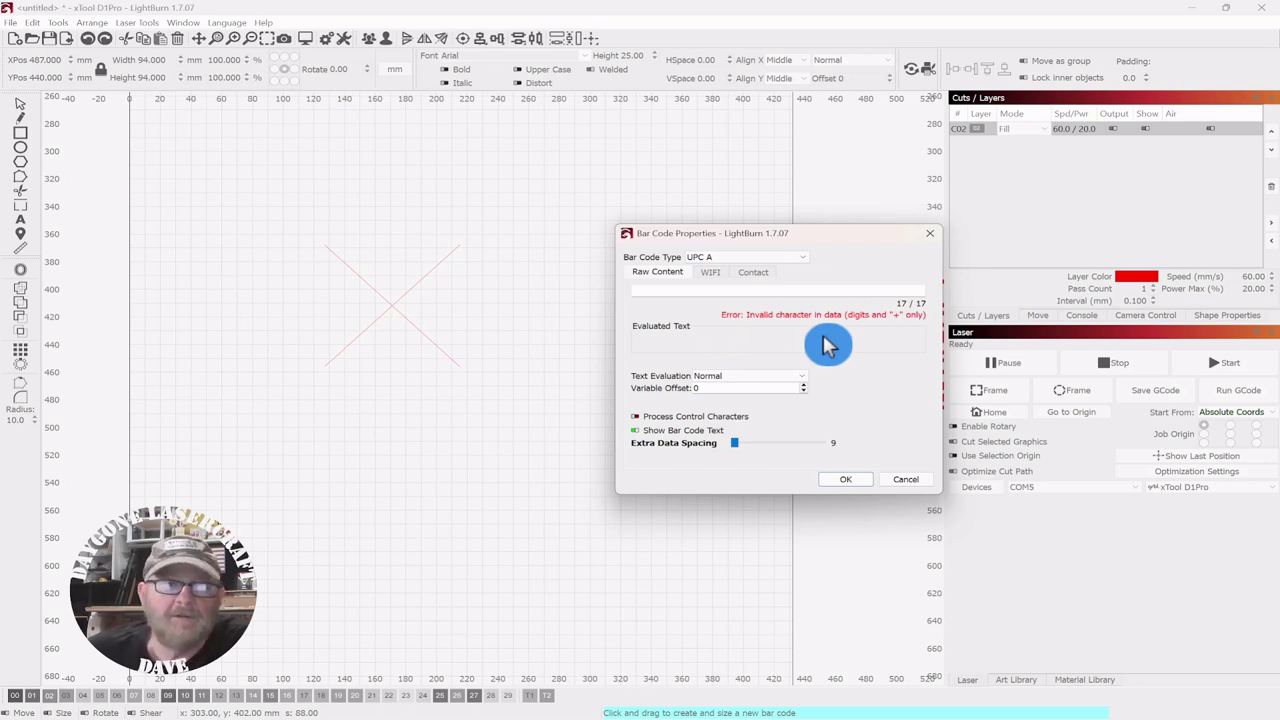
# Make the trial bar code a Code 128 reading A00001 and place it beside the QR code.
pyautogui.click(806, 268)
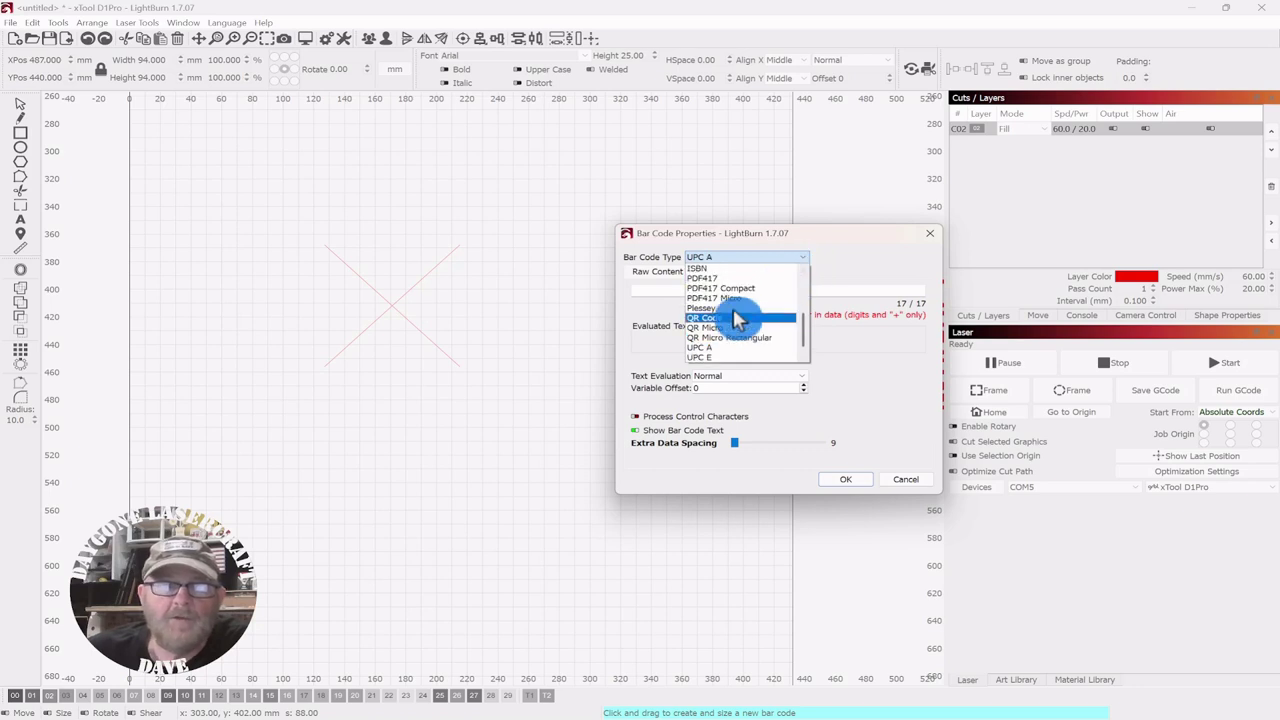
pyautogui.scroll(2, 755, 335)
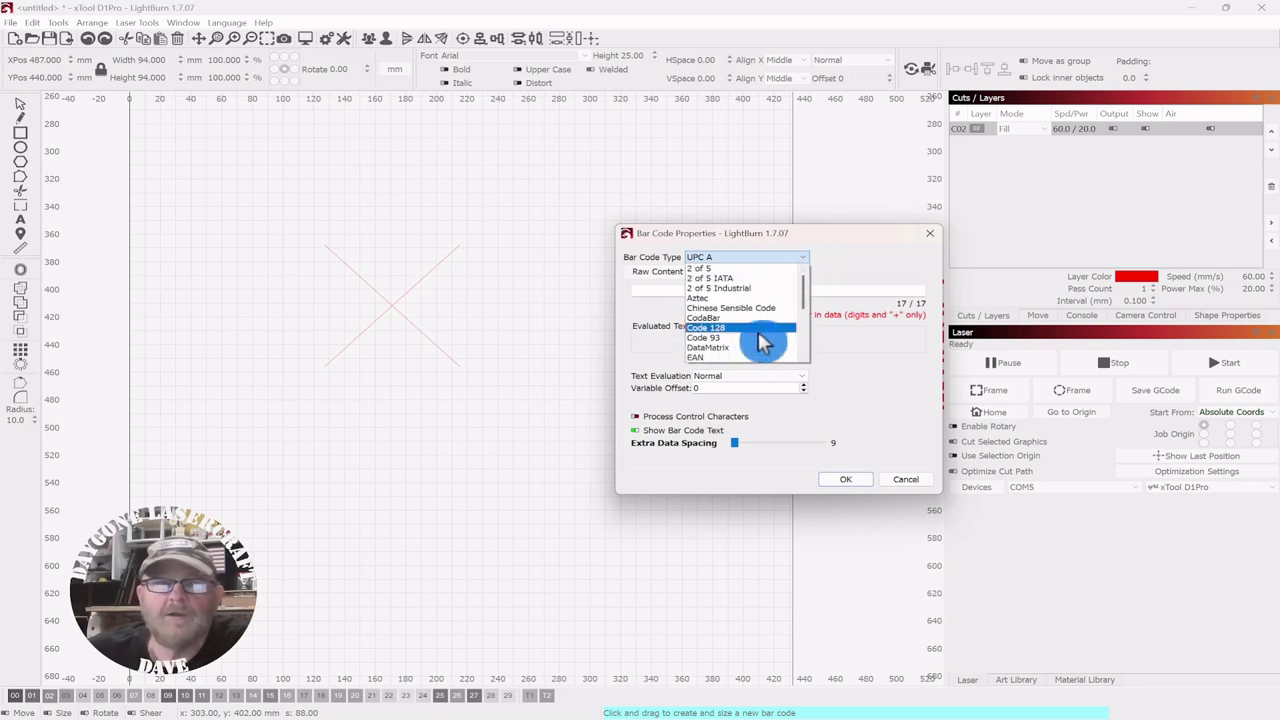
pyautogui.click(705, 337)
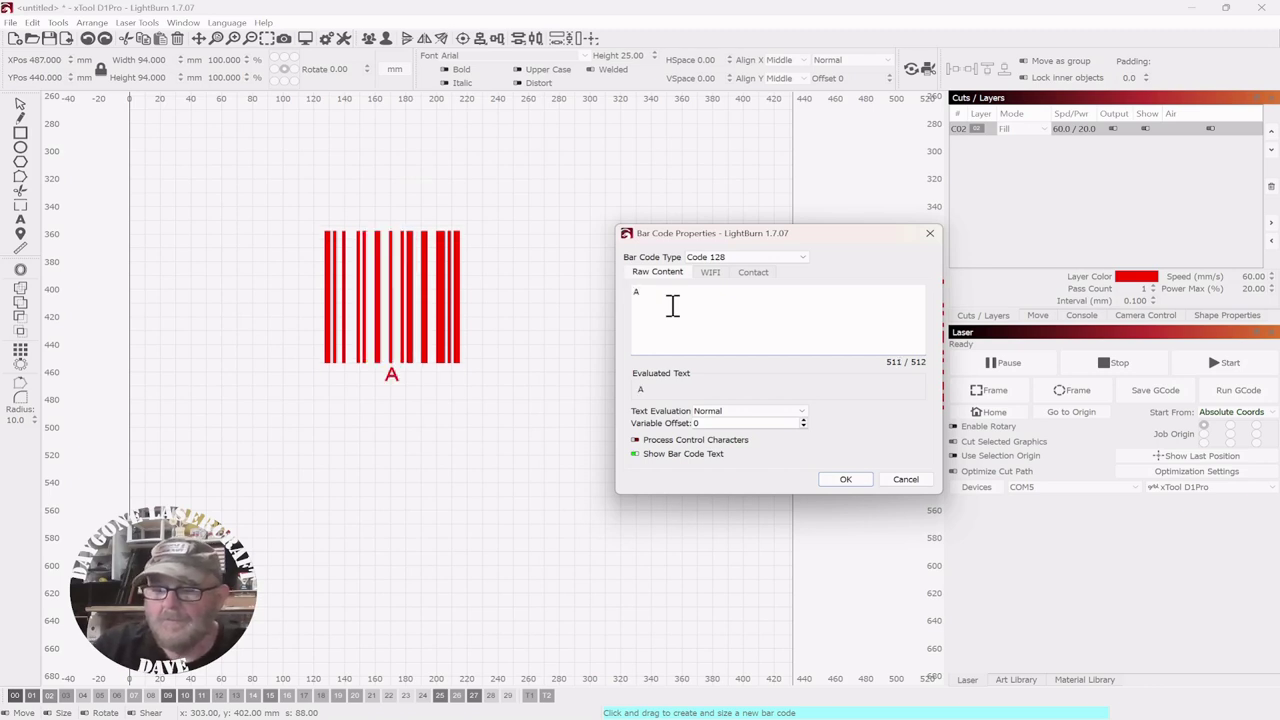
pyautogui.write('00001')
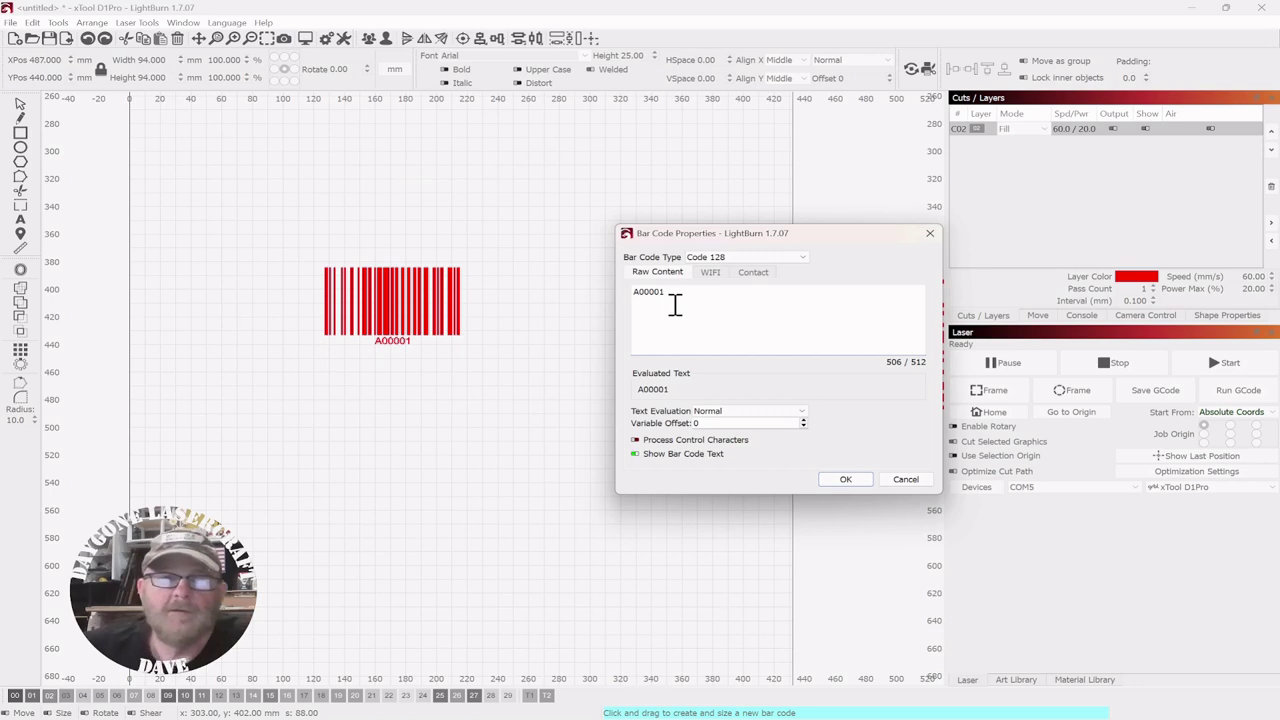
pyautogui.click(850, 479)
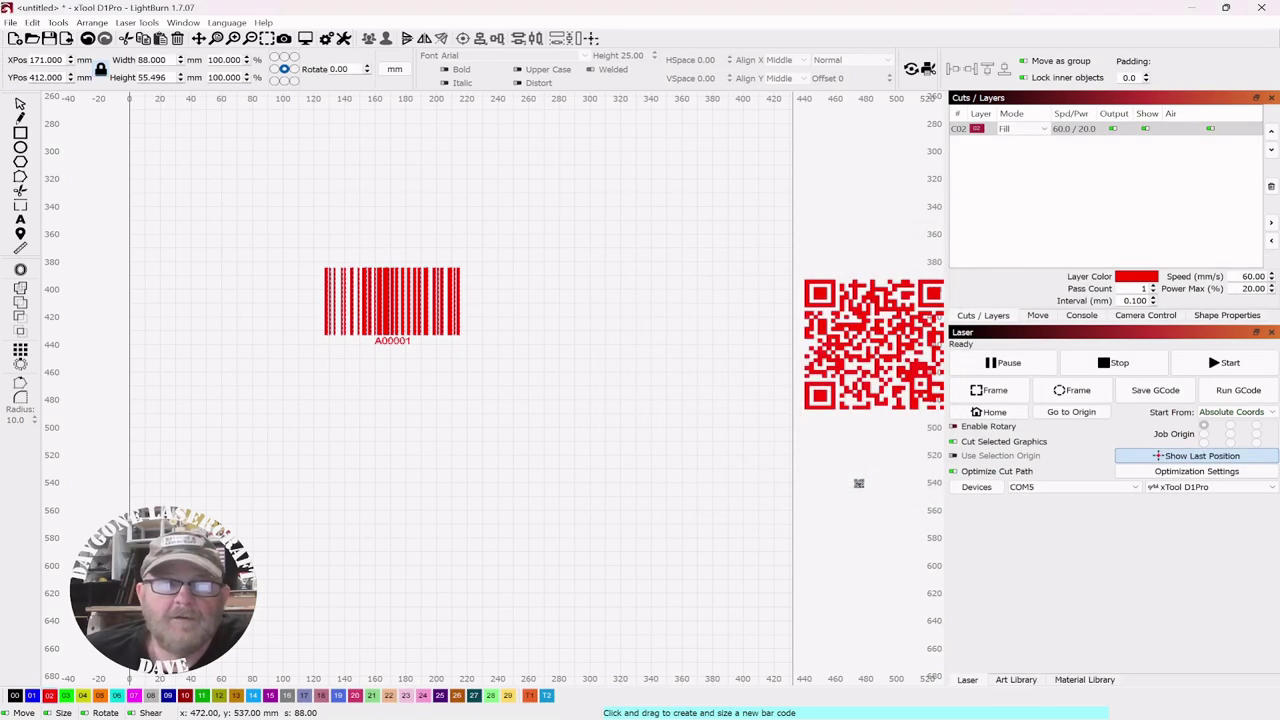
pyautogui.click(21, 106)
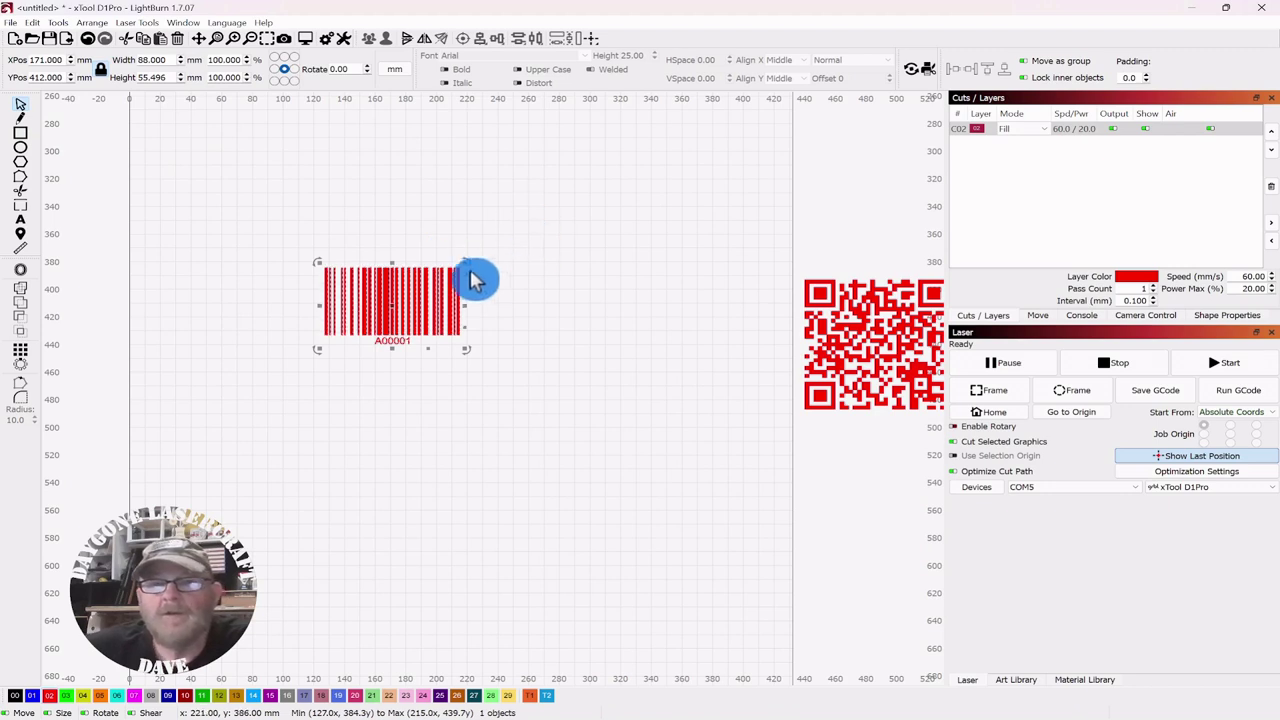
pyautogui.doubleClick(422, 310)
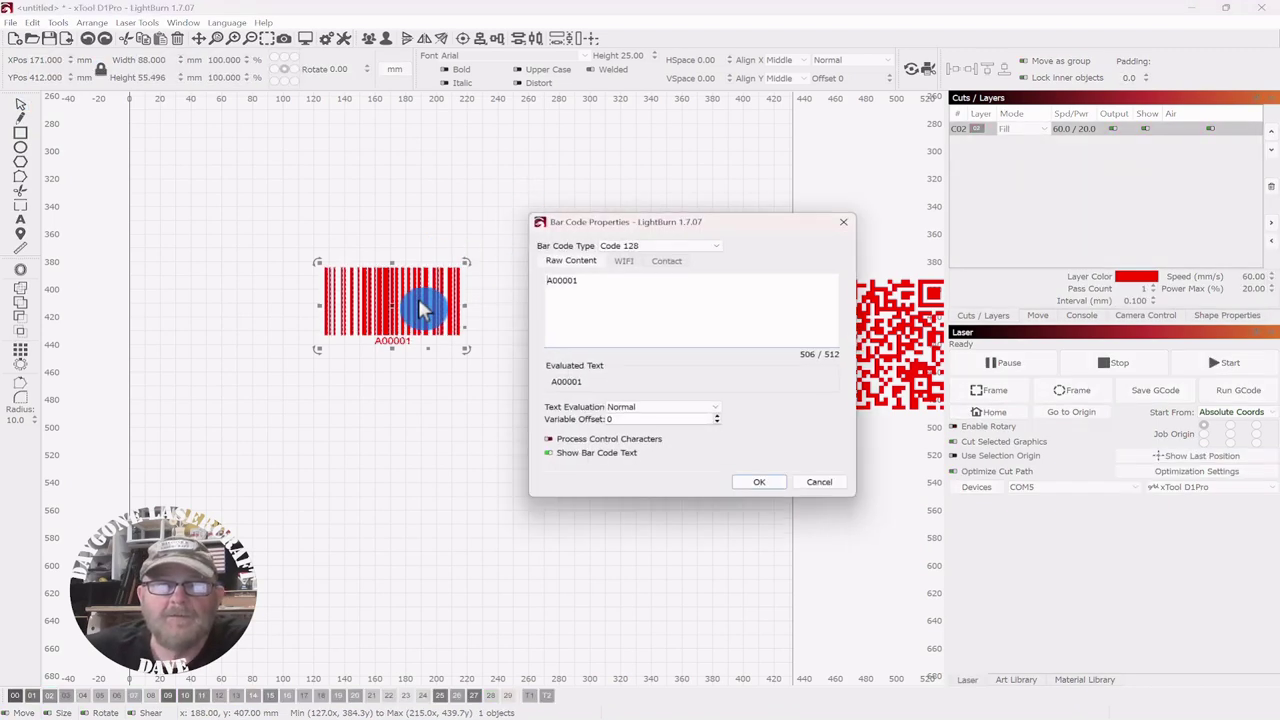
pyautogui.moveTo(743, 226); pyautogui.dragTo(785, 210)
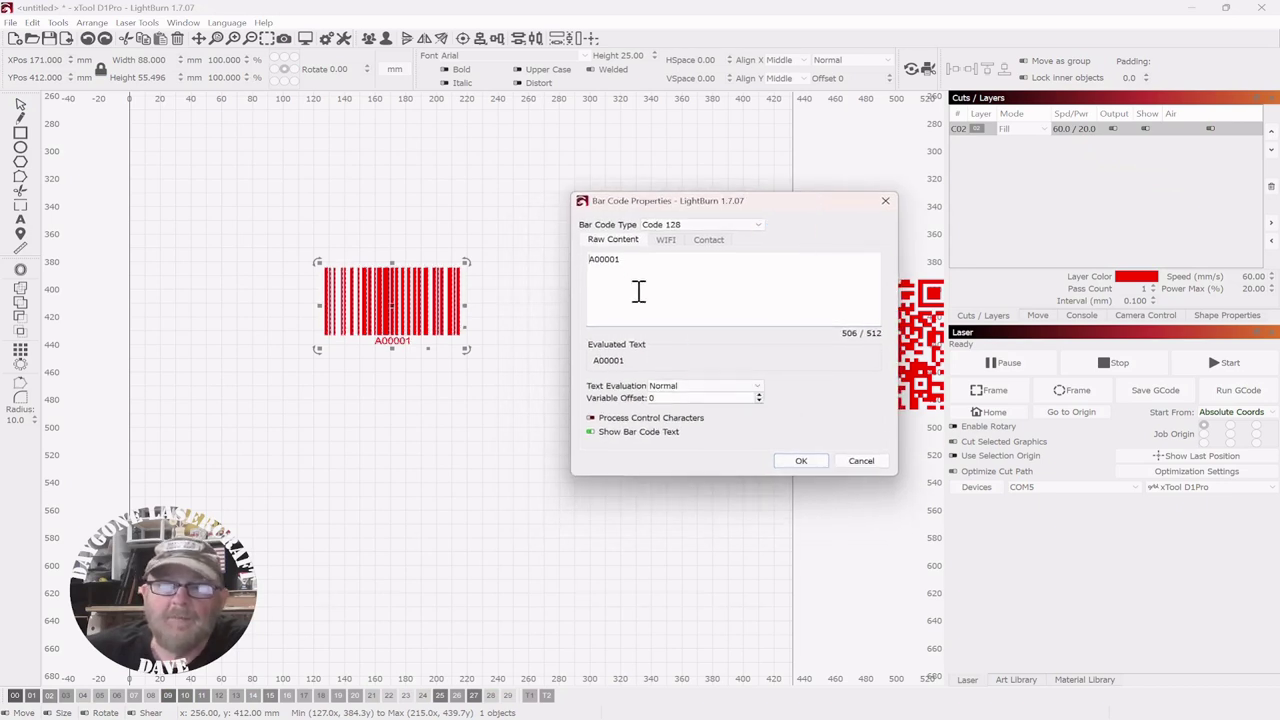
pyautogui.click(765, 400)
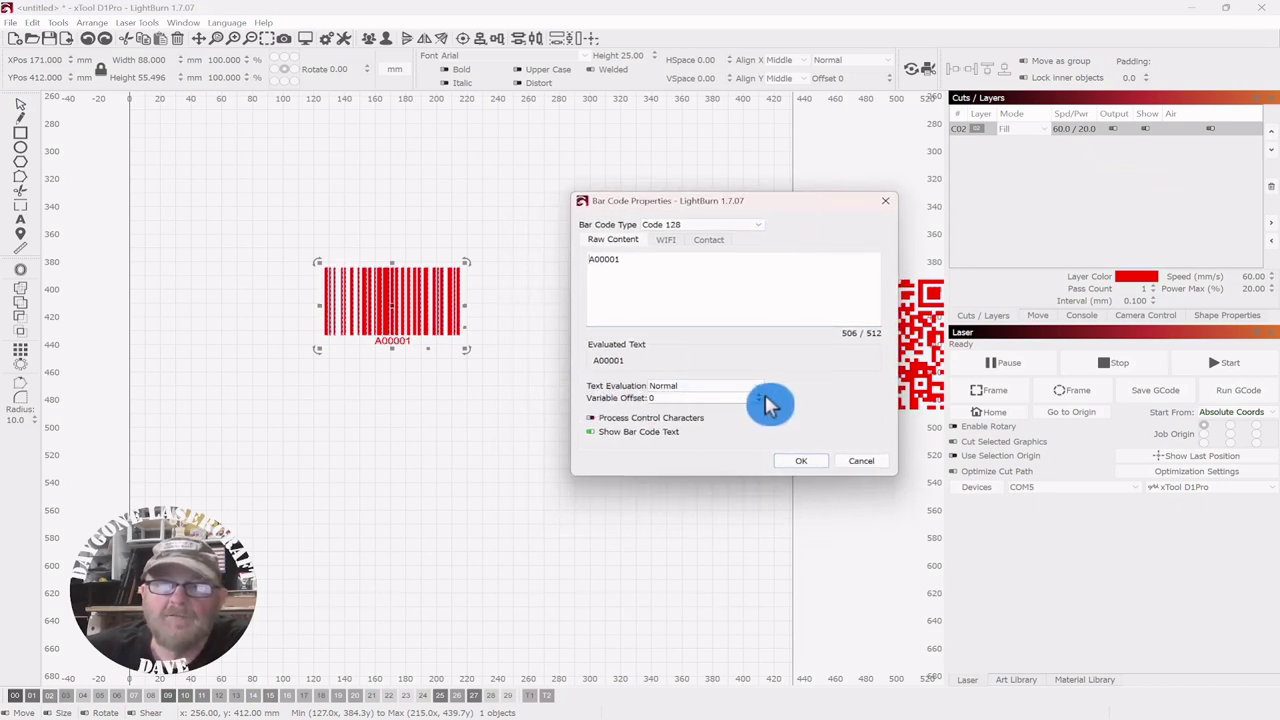
pyautogui.click(759, 385)
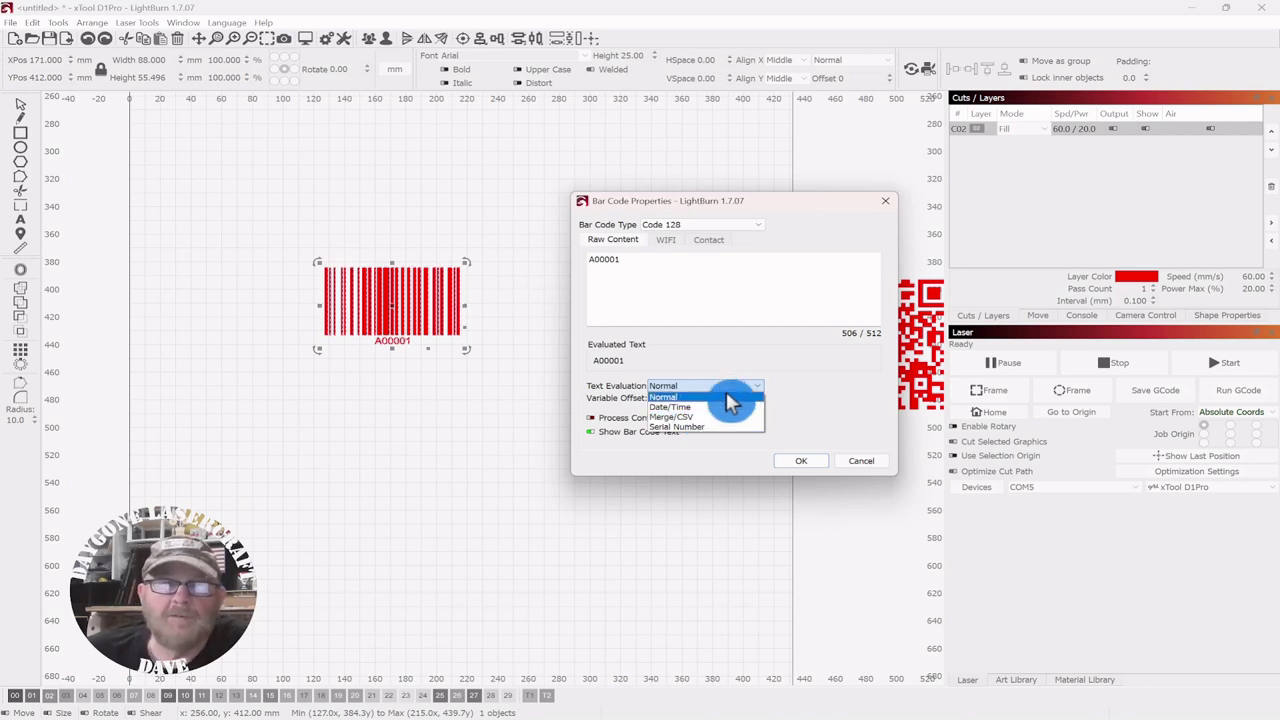
pyautogui.click(808, 466)
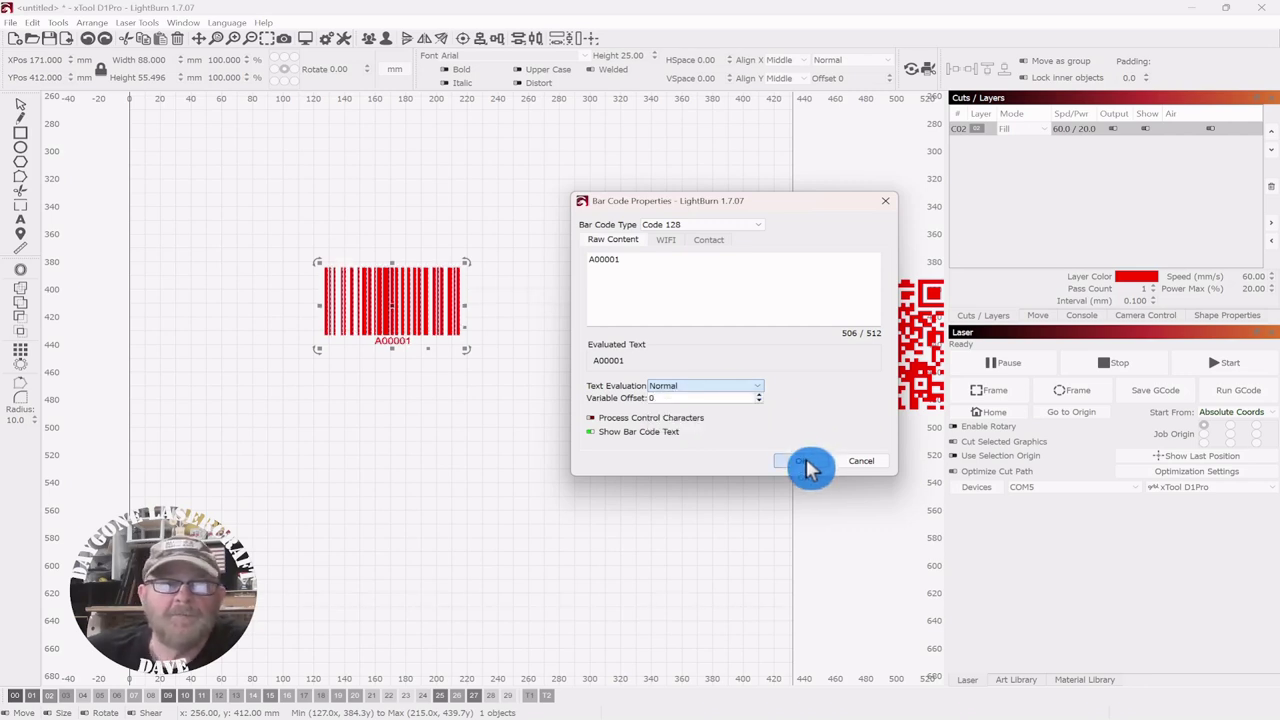
pyautogui.click(808, 466)
# Delete the Code 128 bar code and move the red QR code to X 209, Y 424 mm.
pyautogui.moveTo(546, 221); pyautogui.dragTo(335, 280)
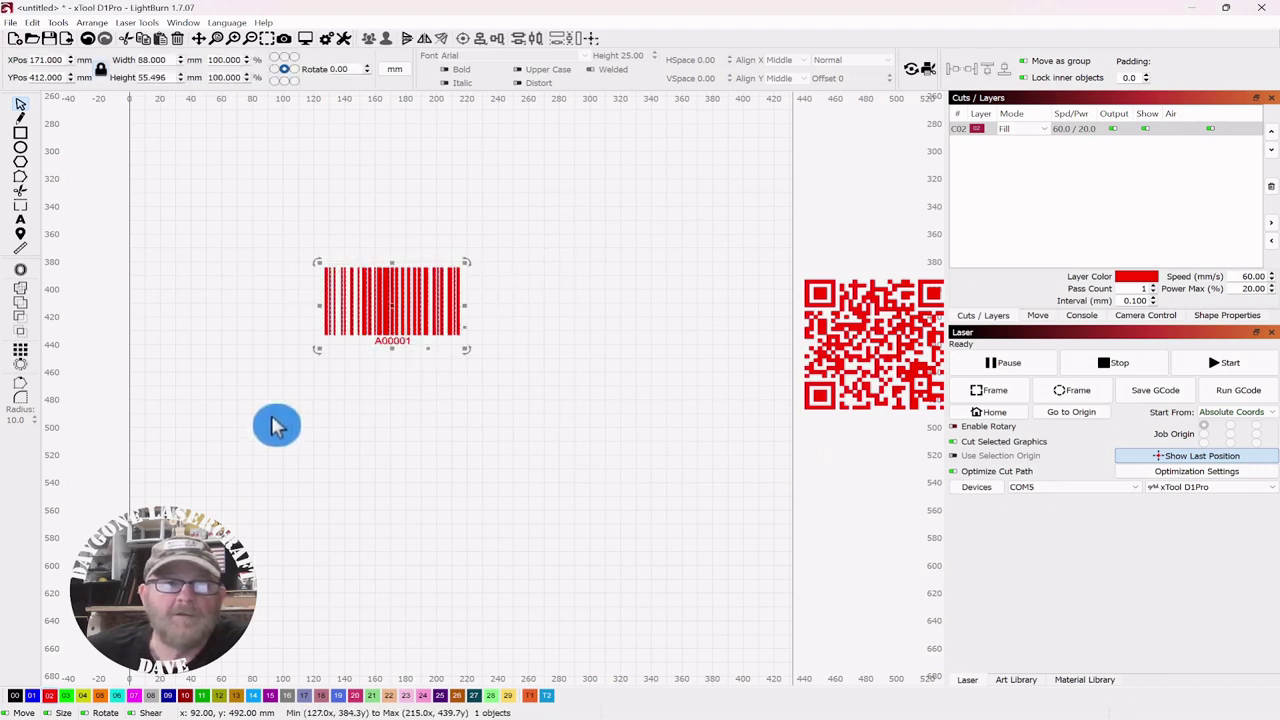
pyautogui.press('Delete')
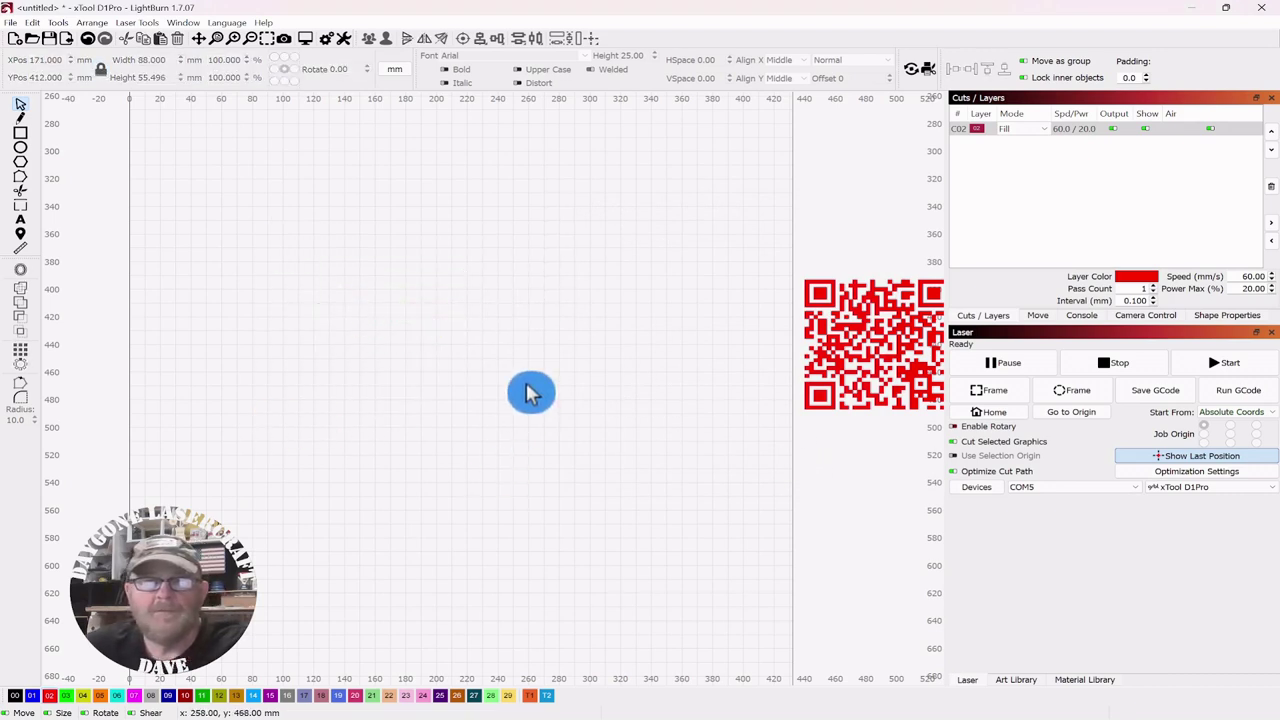
pyautogui.moveTo(898, 230); pyautogui.dragTo(838, 380)
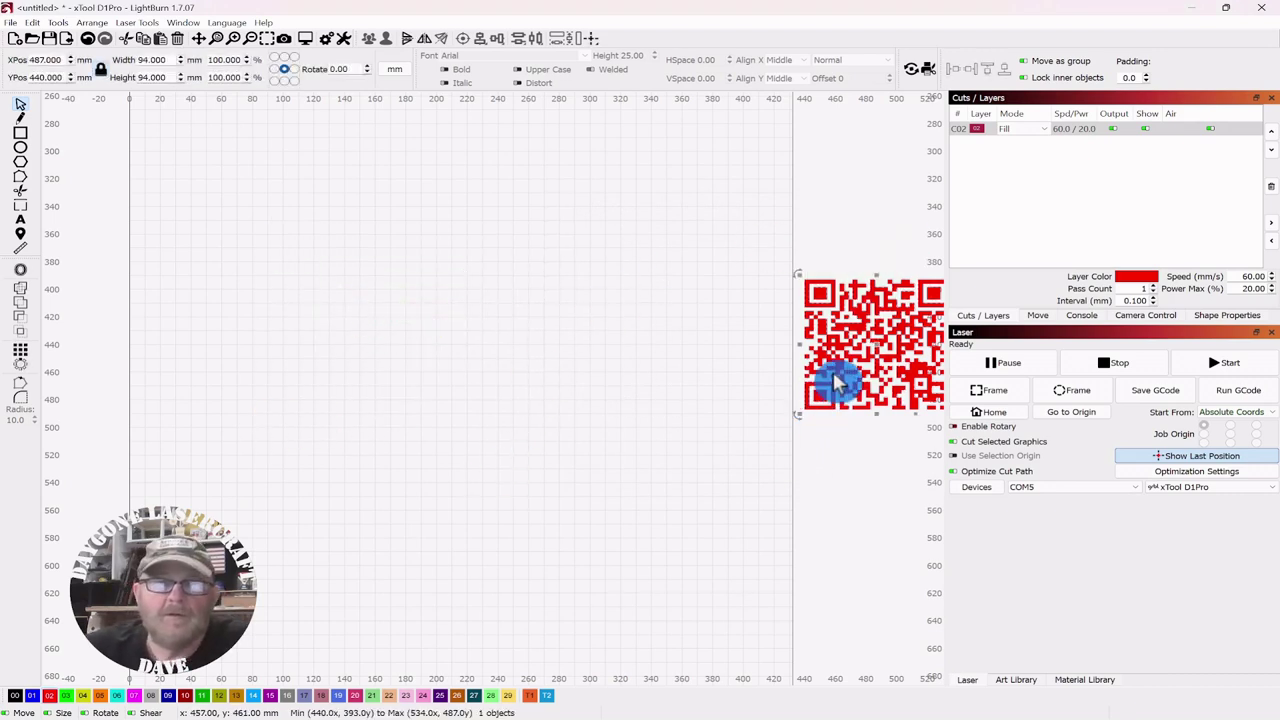
pyautogui.click(885, 357)
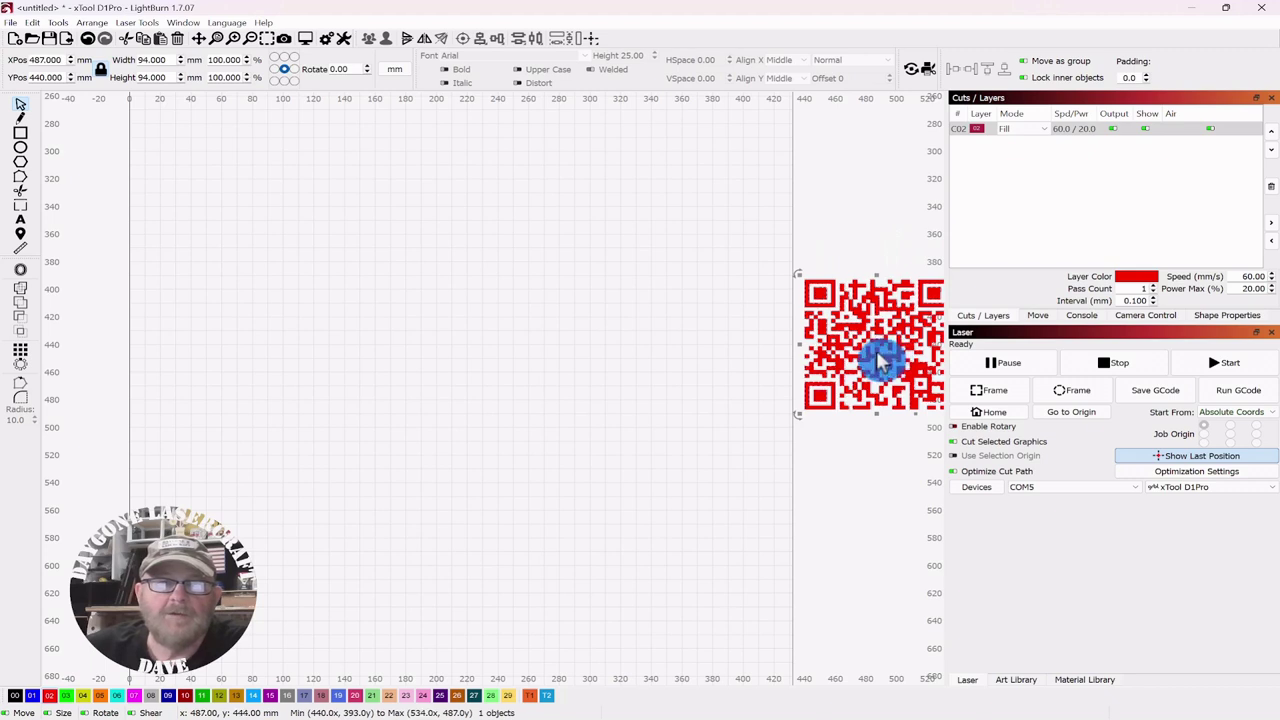
pyautogui.moveTo(880, 344); pyautogui.dragTo(453, 328)
pyautogui.scroll(5, 560, 334)
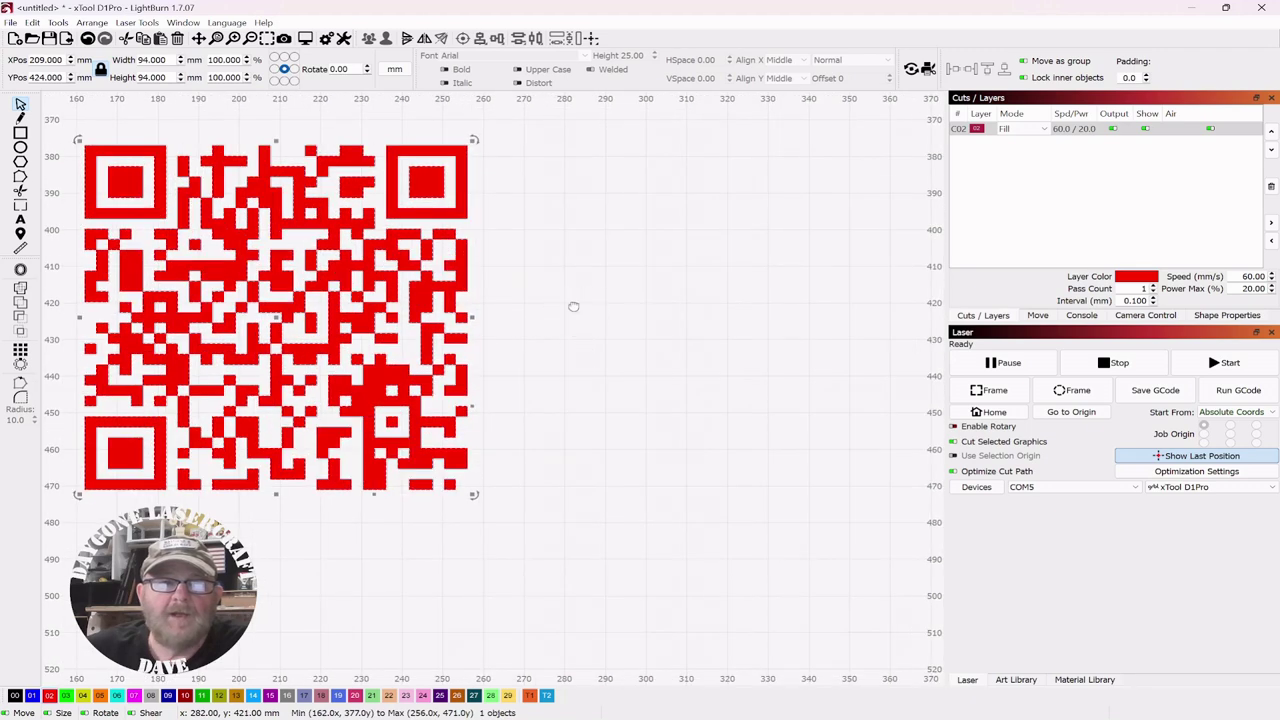
pyautogui.scroll(-1, 763, 340)
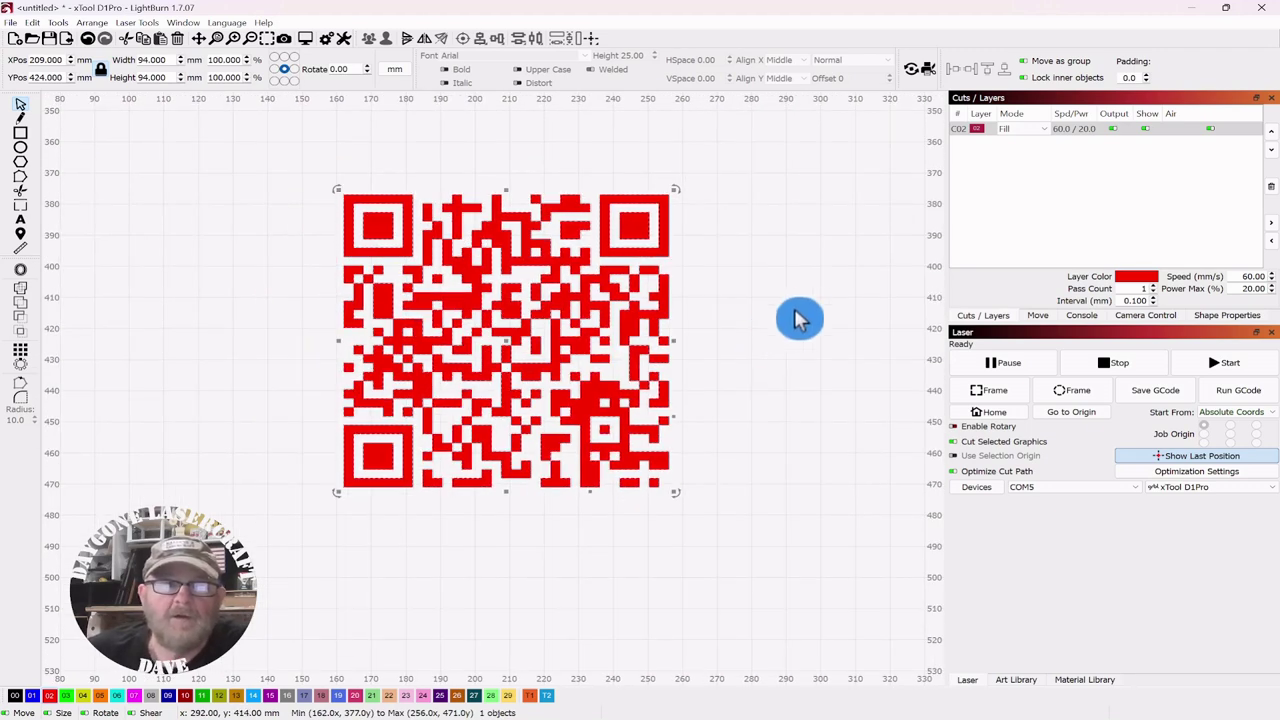
pyautogui.click(803, 315)
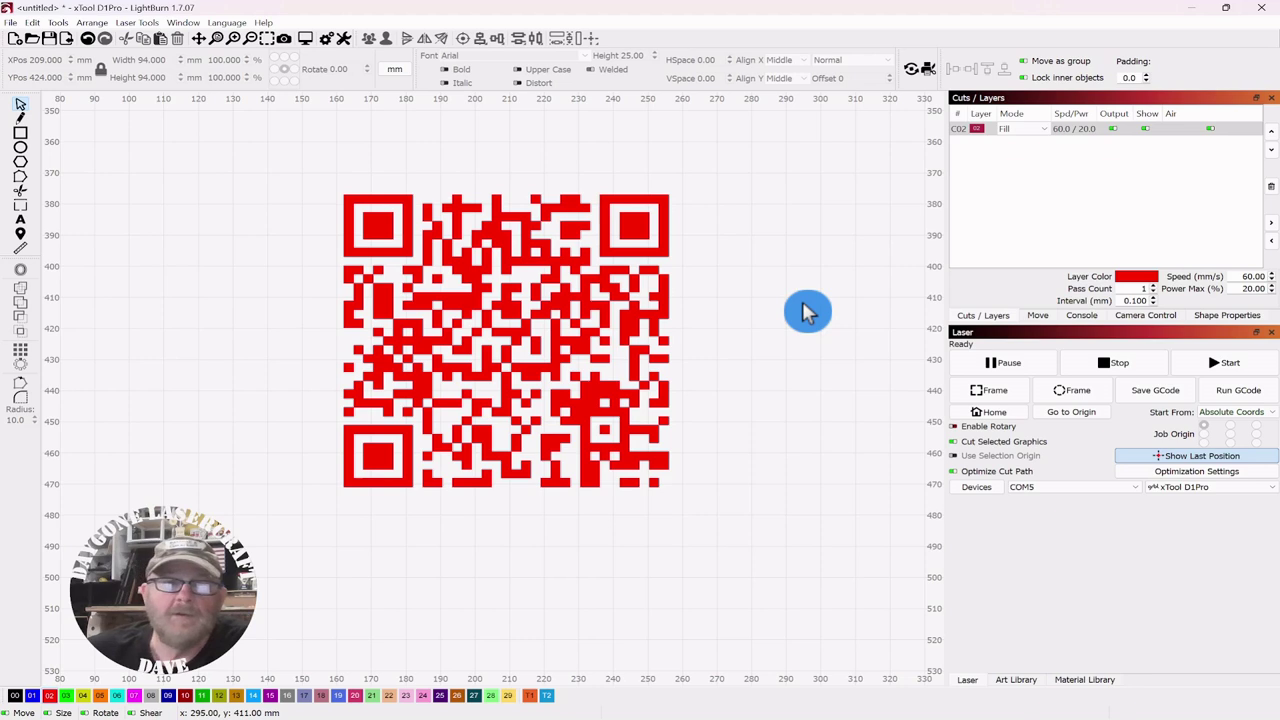
pyautogui.scroll(-3, 808, 312)
# Scale the red QR code down to 64.569 mm square, working in inches while dragging.
pyautogui.moveTo(786, 309); pyautogui.dragTo(686, 323)
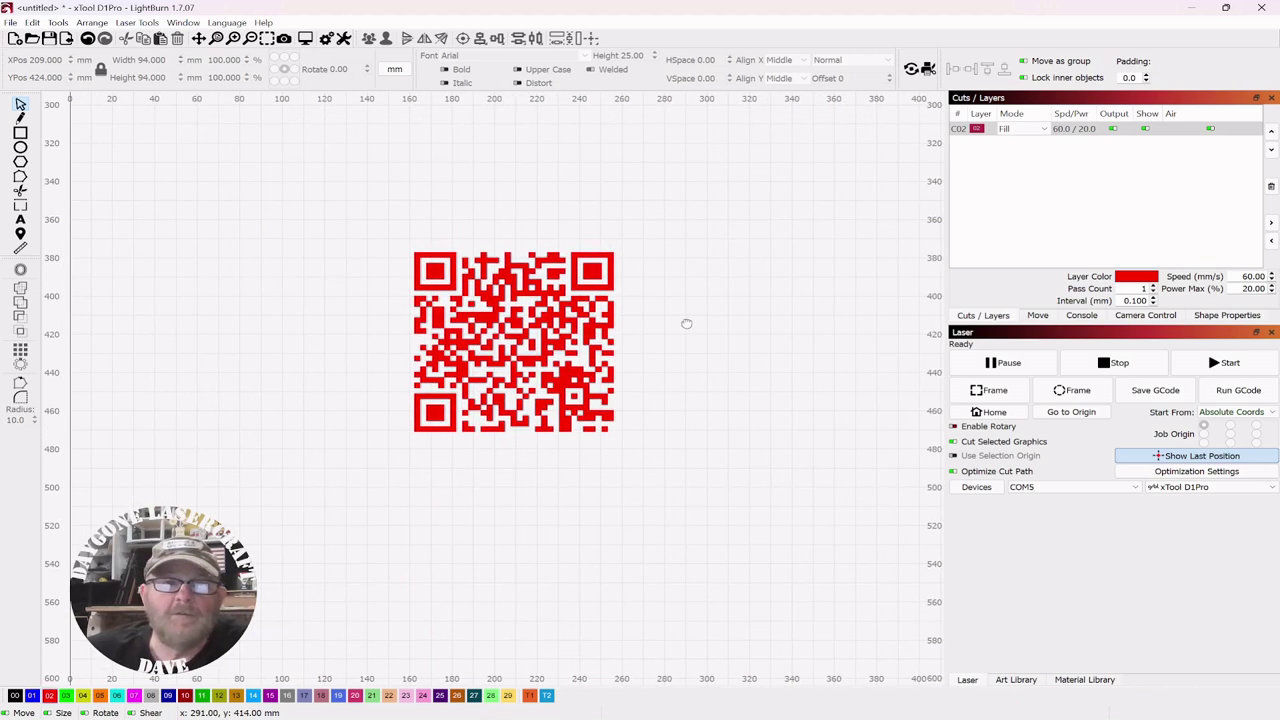
pyautogui.moveTo(610, 197); pyautogui.dragTo(440, 372)
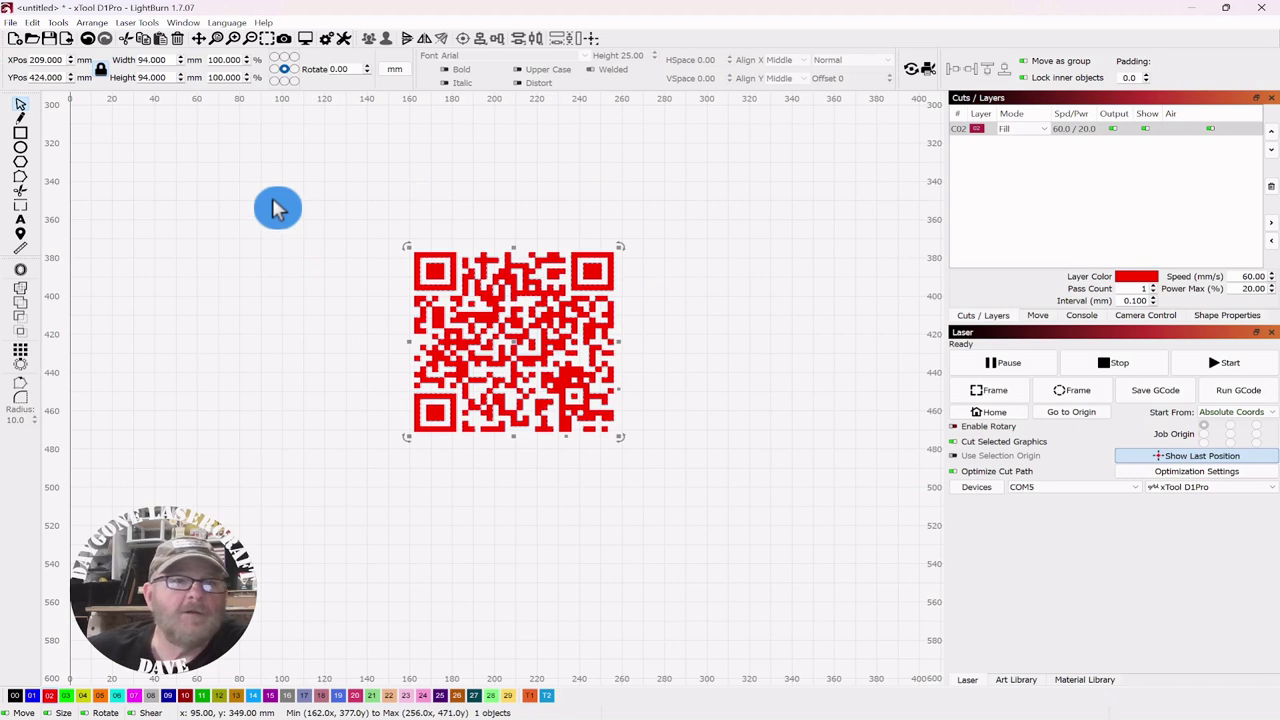
pyautogui.click(397, 75)
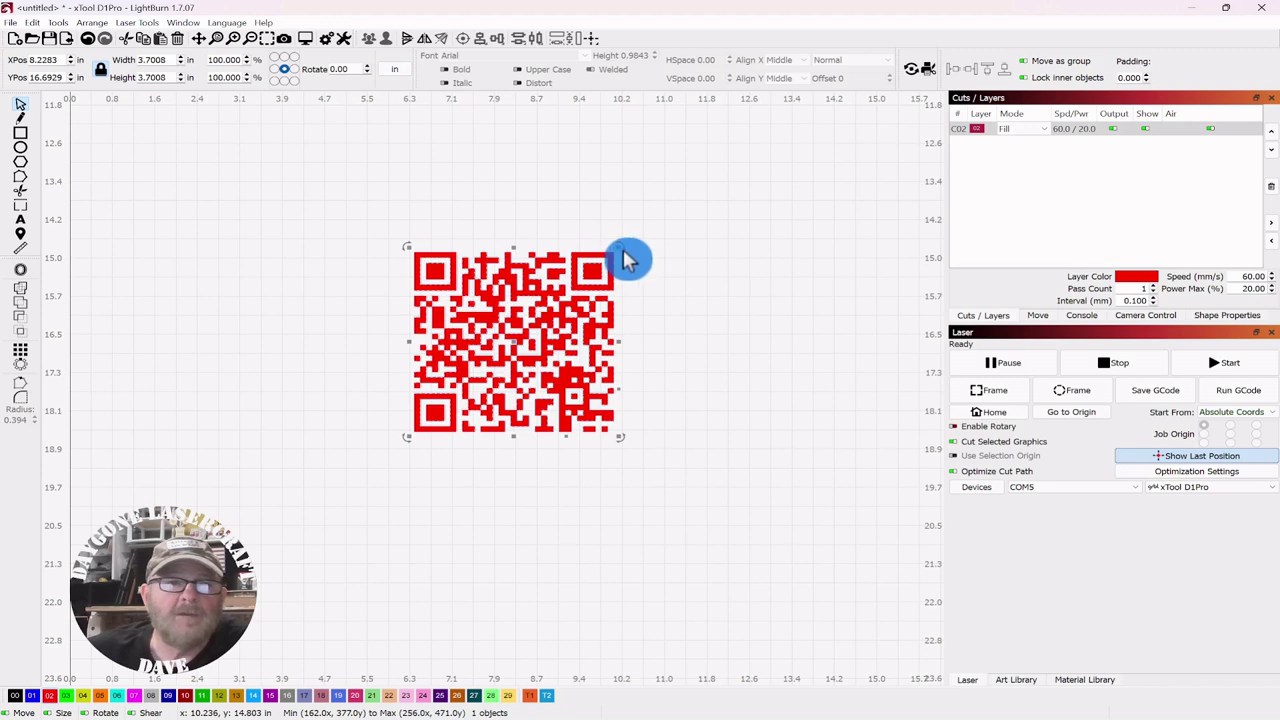
pyautogui.moveTo(623, 246); pyautogui.dragTo(541, 302)
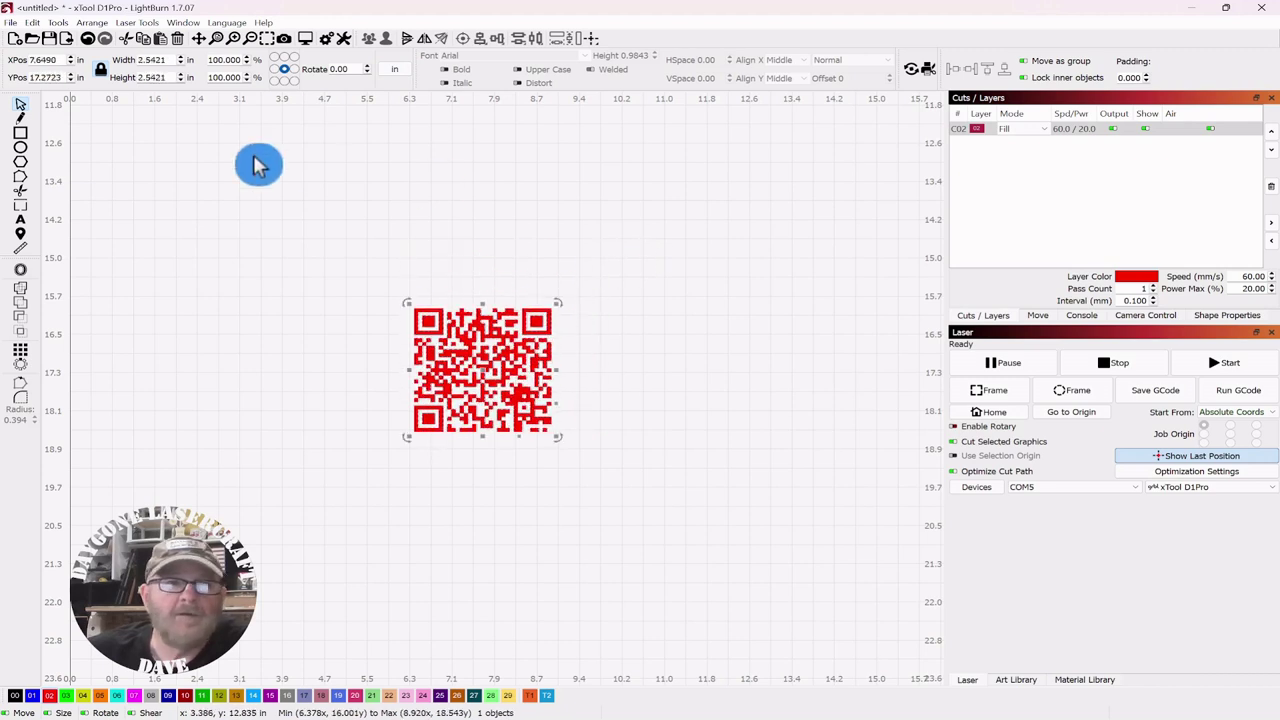
pyautogui.click(394, 69)
pyautogui.click(543, 210)
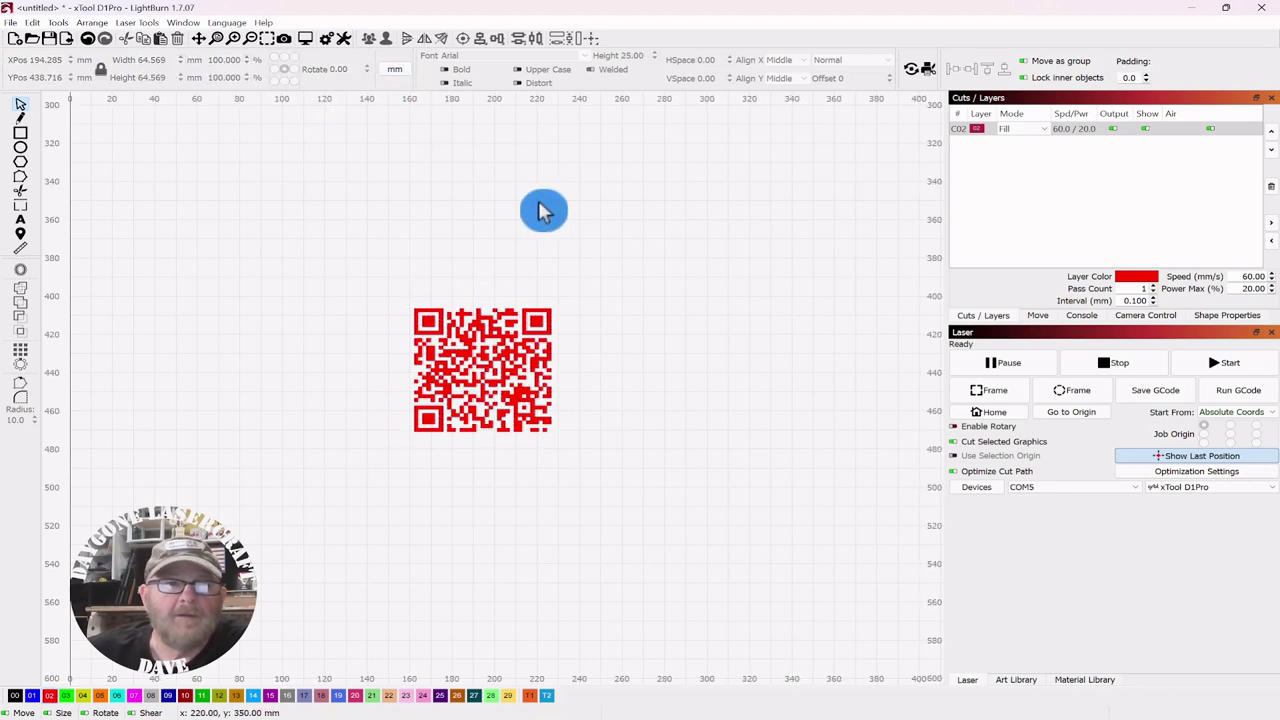
pyautogui.scroll(2, 703, 363)
pyautogui.scroll(-2, 703, 363)
pyautogui.scroll(2, 766, 326)
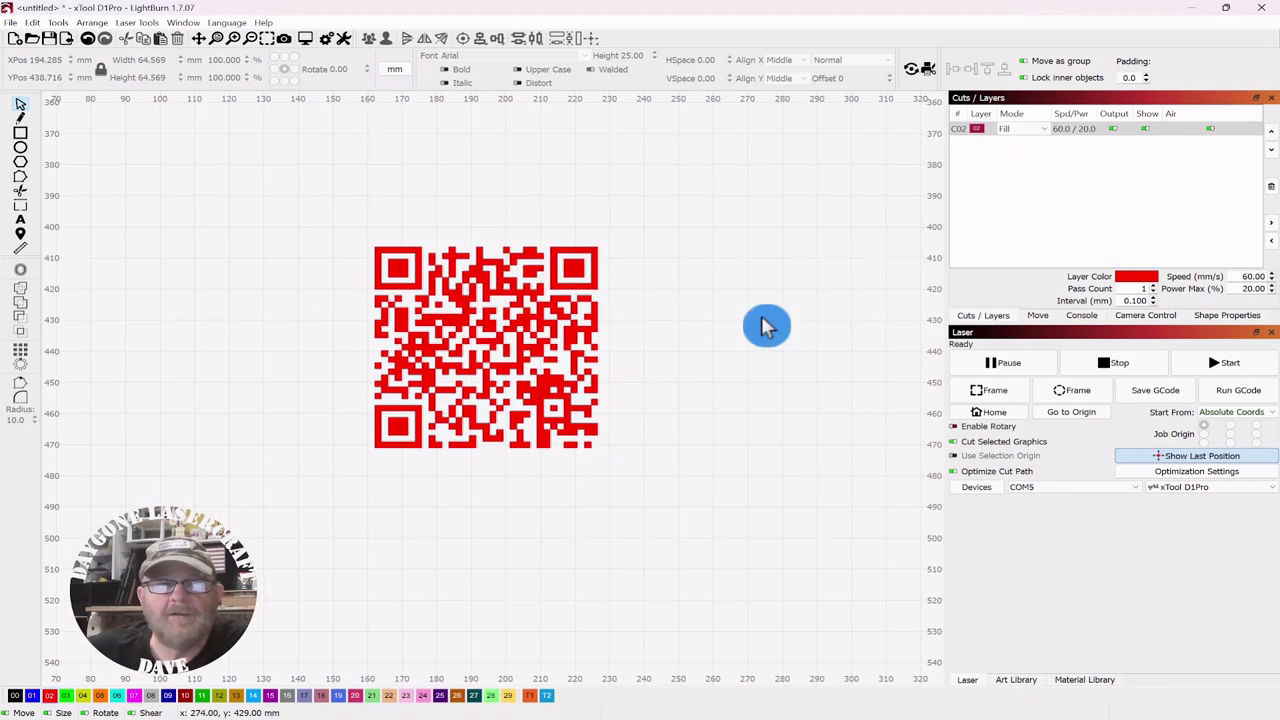
pyautogui.scroll(-1, 766, 326)
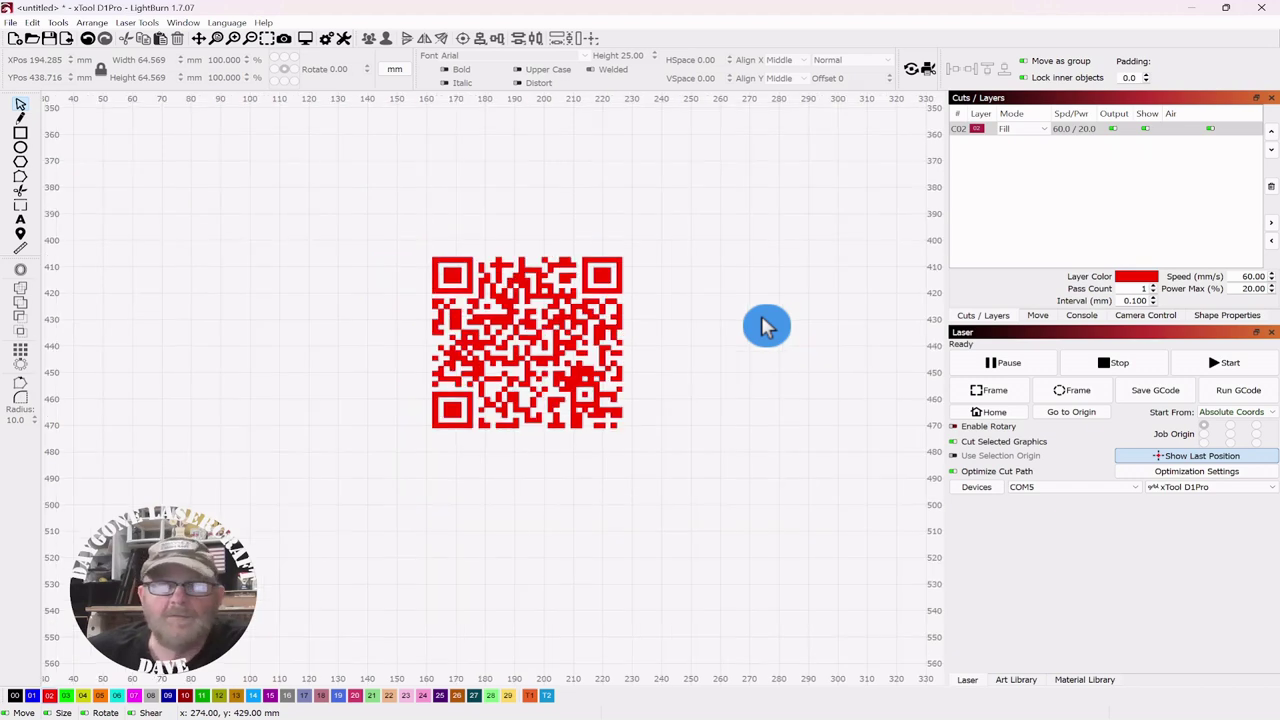